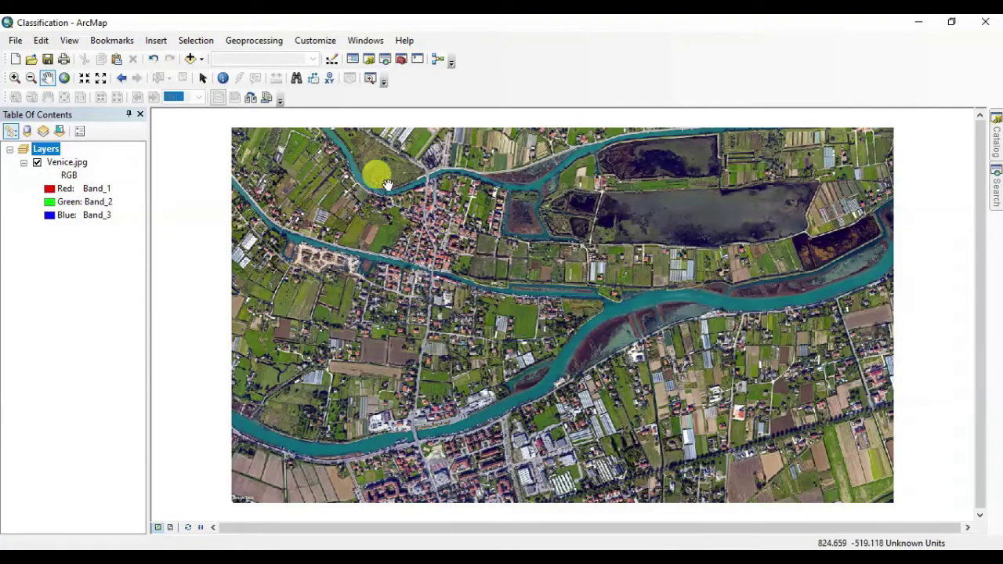
Display the Image Classification toolbar
click(309, 43)
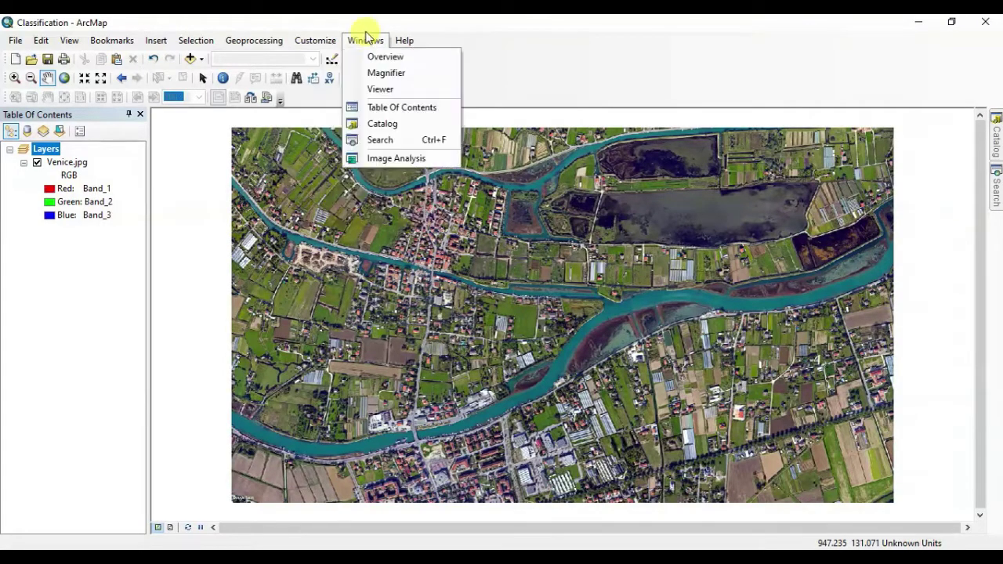
mouse_move(325, 56)
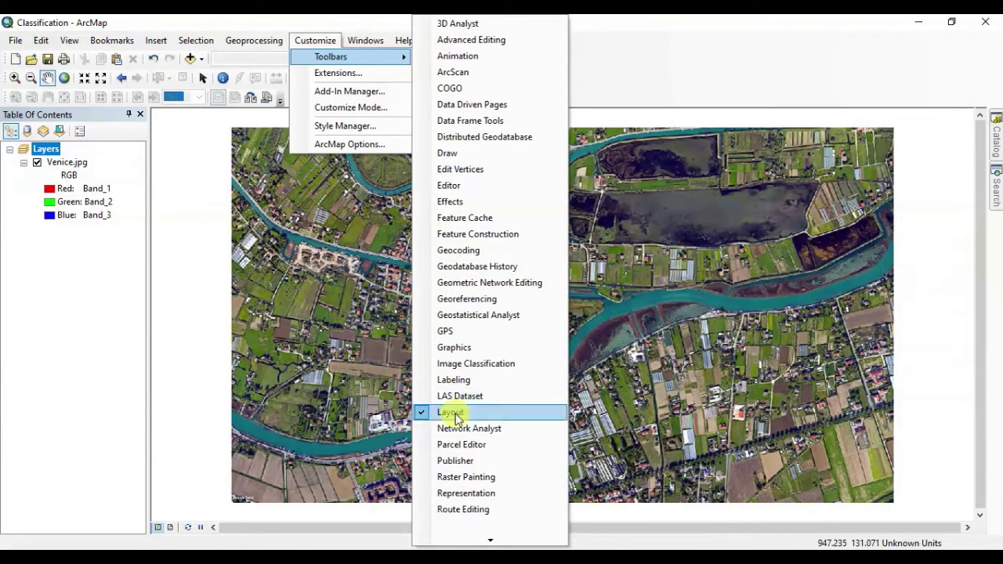
click(470, 368)
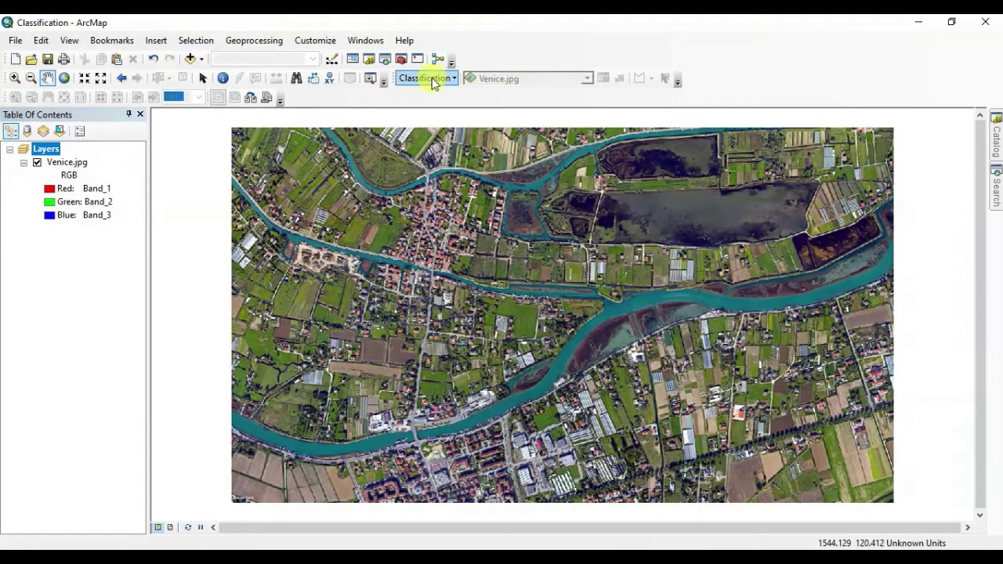
Enable the Spatial Analyst extension
click(318, 43)
click(322, 72)
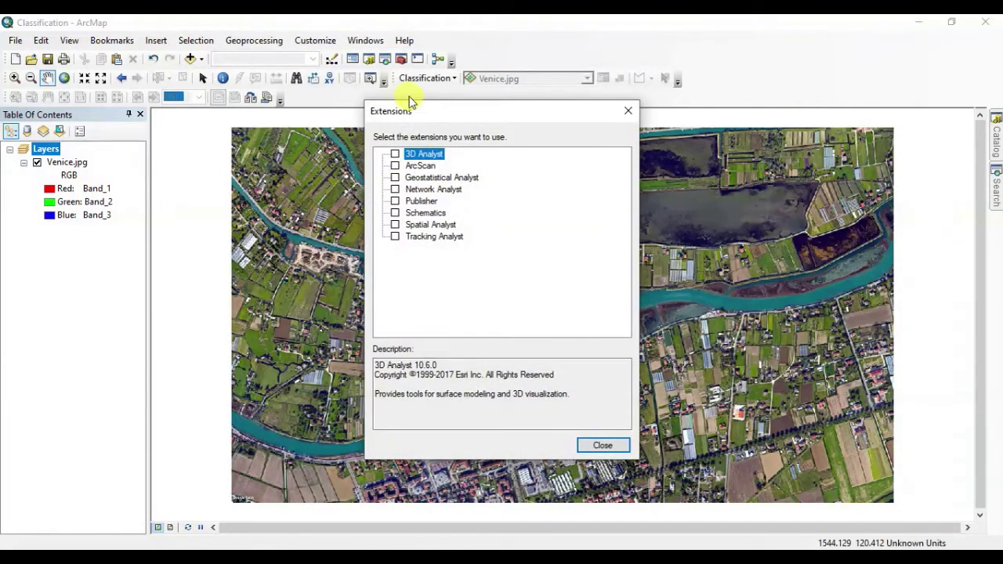
click(395, 154)
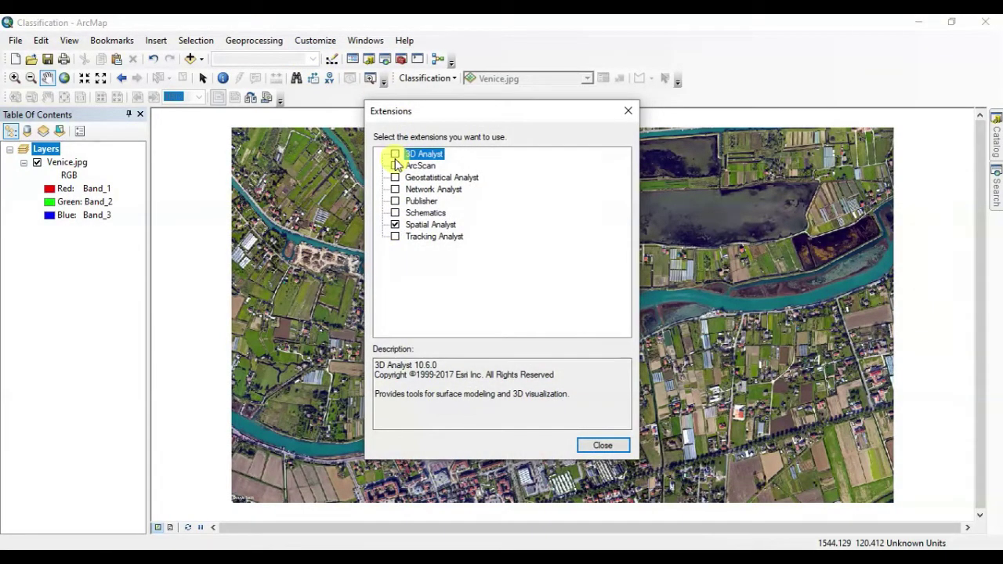
click(603, 445)
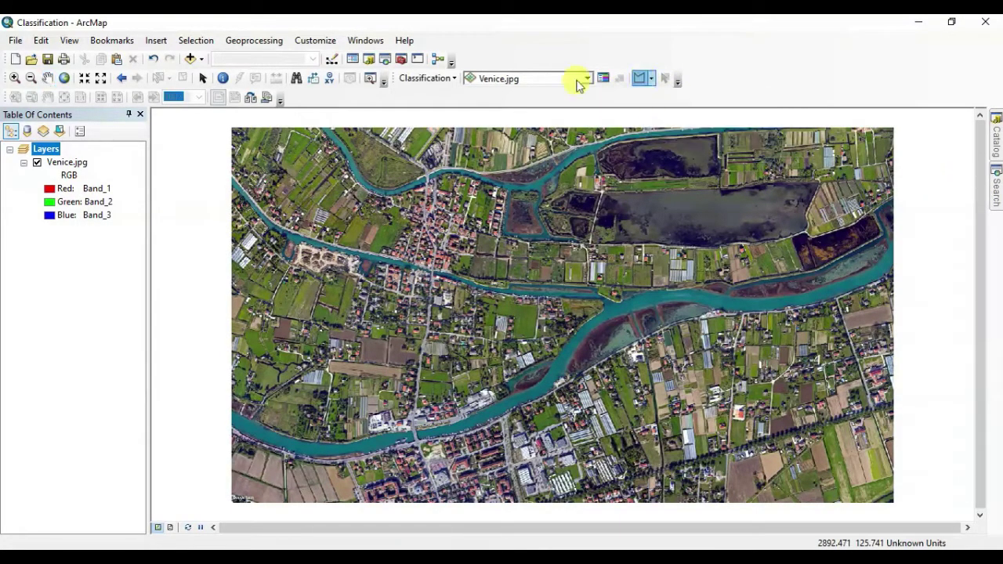
Draw a triangular training sample on the green field east of the brown ploughed strips, between the river bend and the canal
click(14, 77)
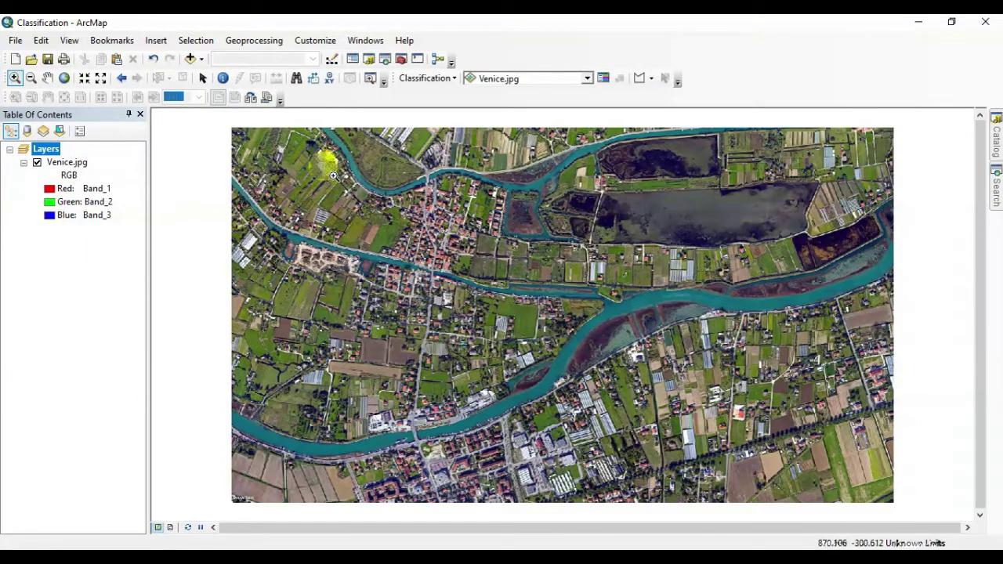
drag(324, 158, 456, 250)
click(638, 81)
click(519, 383)
click(559, 400)
double_click(502, 449)
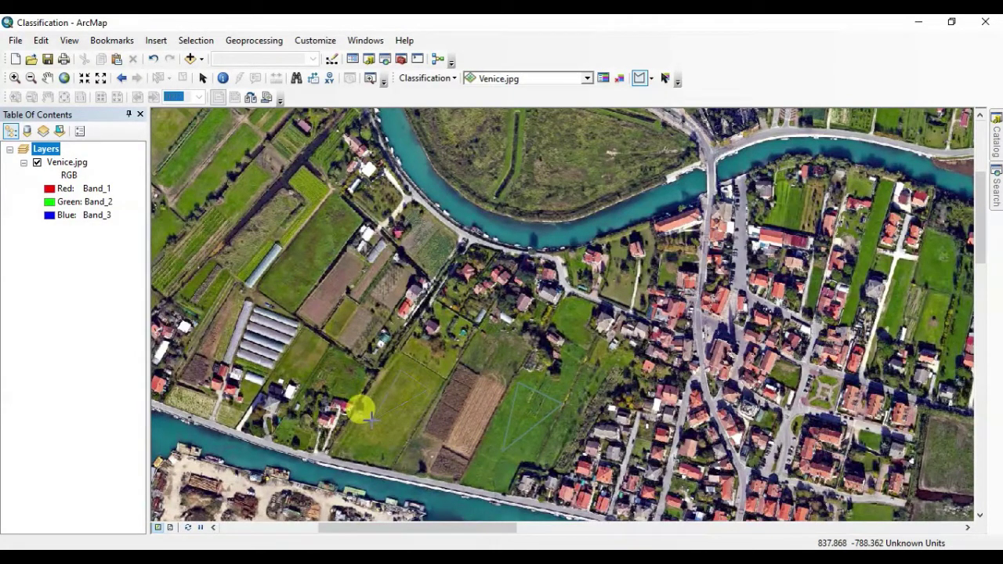
Draw a triangular training sample on the green field northeast of the greenhouses
click(280, 276)
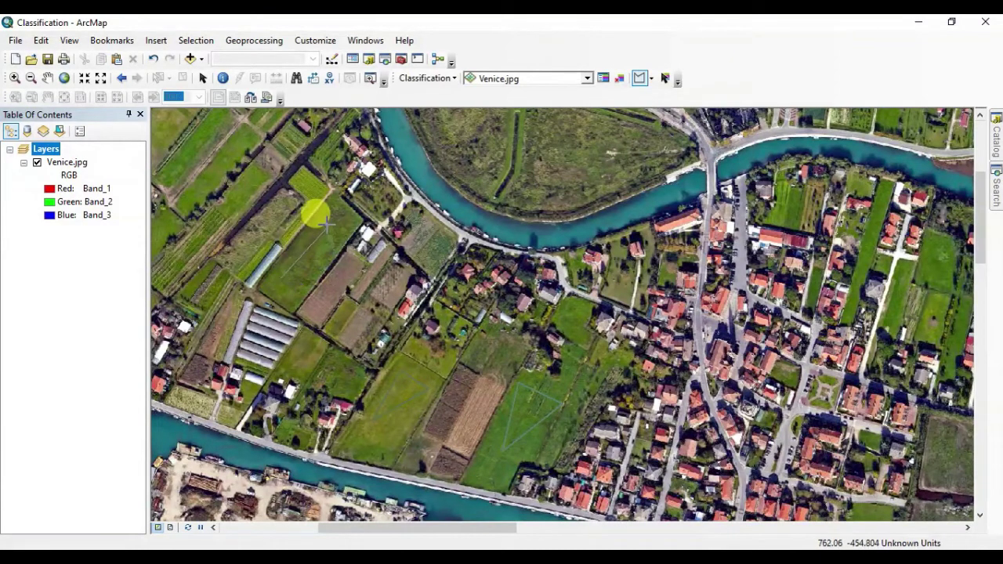
click(318, 220)
double_click(312, 262)
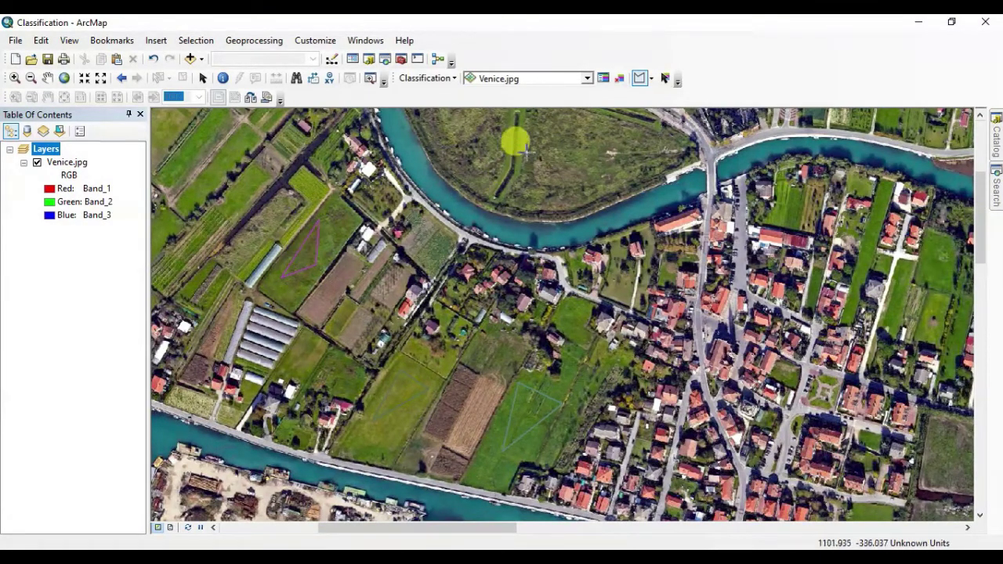
Draw three triangular training samples across the large meadow inside the river bend
click(539, 205)
click(539, 130)
double_click(642, 180)
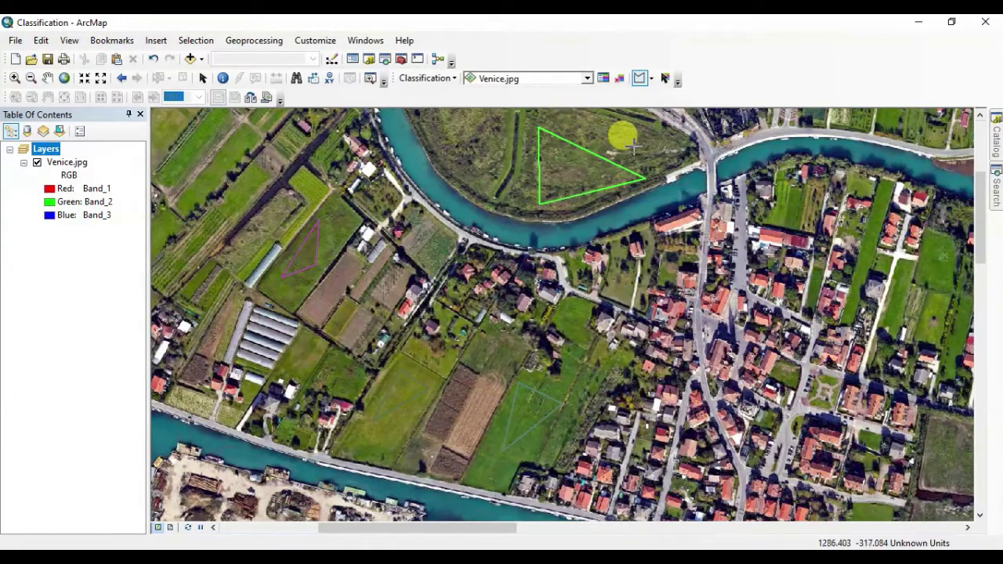
double_click(610, 156)
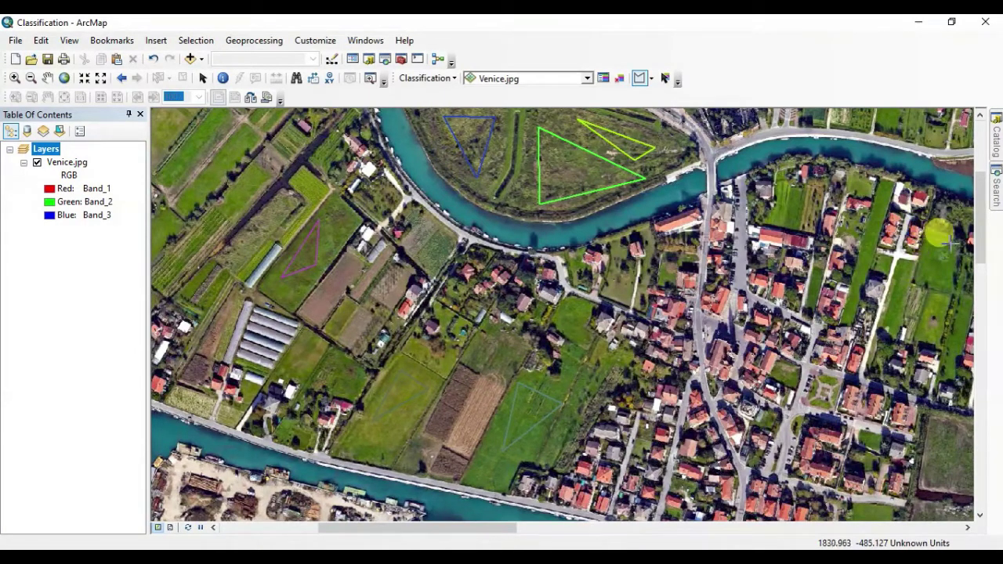
Draw two triangular training samples on the green fields south of the storage yard, one on each side of the striped field
key(Down)
key(Down)
key(Down)
key(Down)
key(Down)
key(Down)
key(Down)
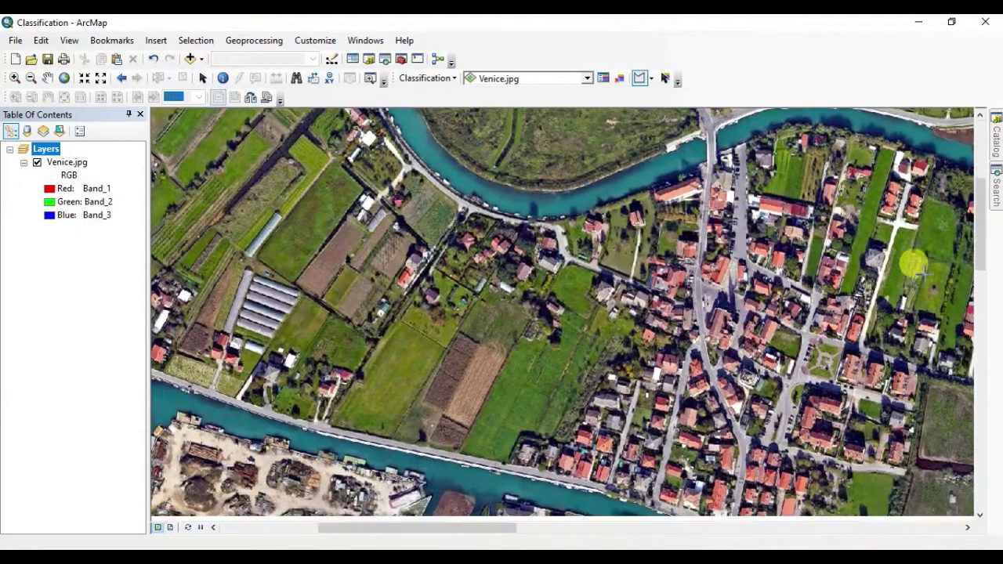
key(Right)
key(Down)
key(Down)
key(Down)
key(Down)
key(Down)
key(Down)
key(Left)
key(Left)
key(Left)
key(Left)
key(Left)
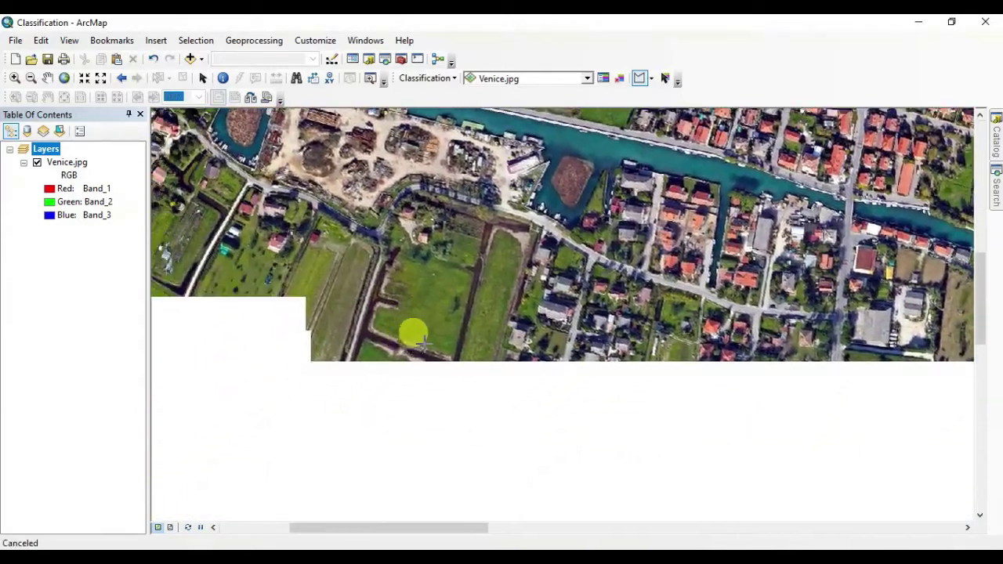
click(408, 276)
click(456, 278)
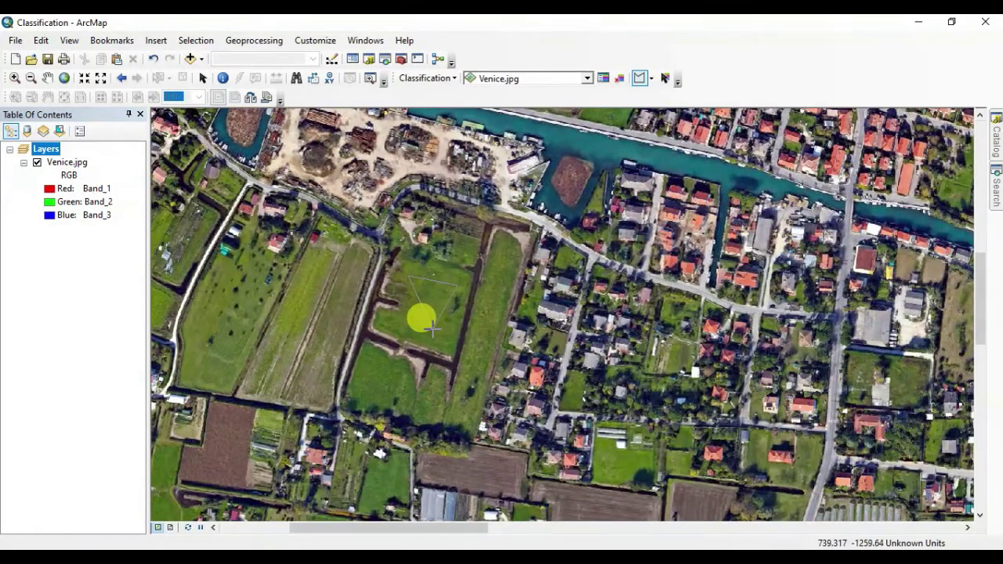
double_click(431, 329)
click(217, 270)
click(261, 286)
double_click(199, 348)
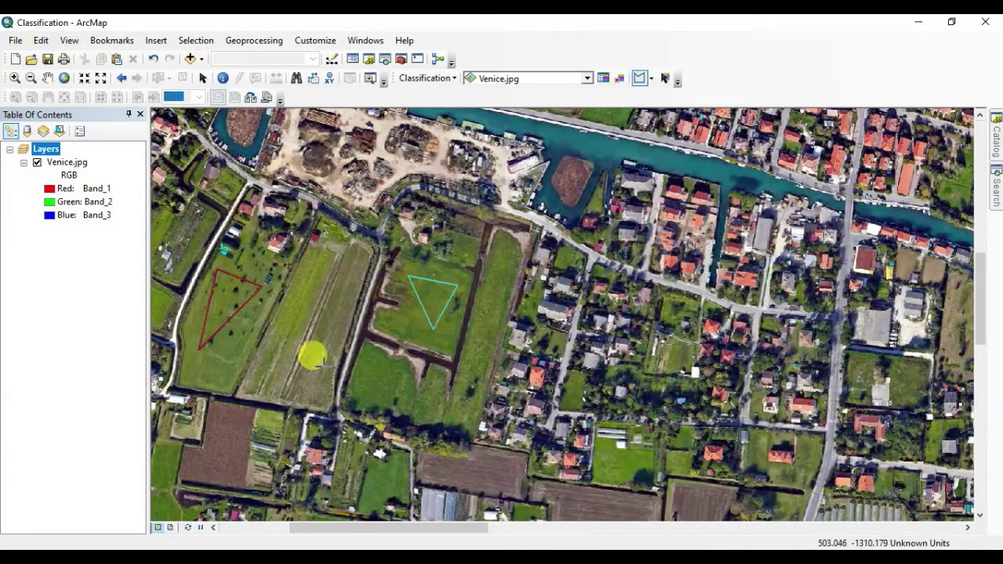
Draw triangular training samples on the grass below the curved white track and on the large green field west of it
key(q)
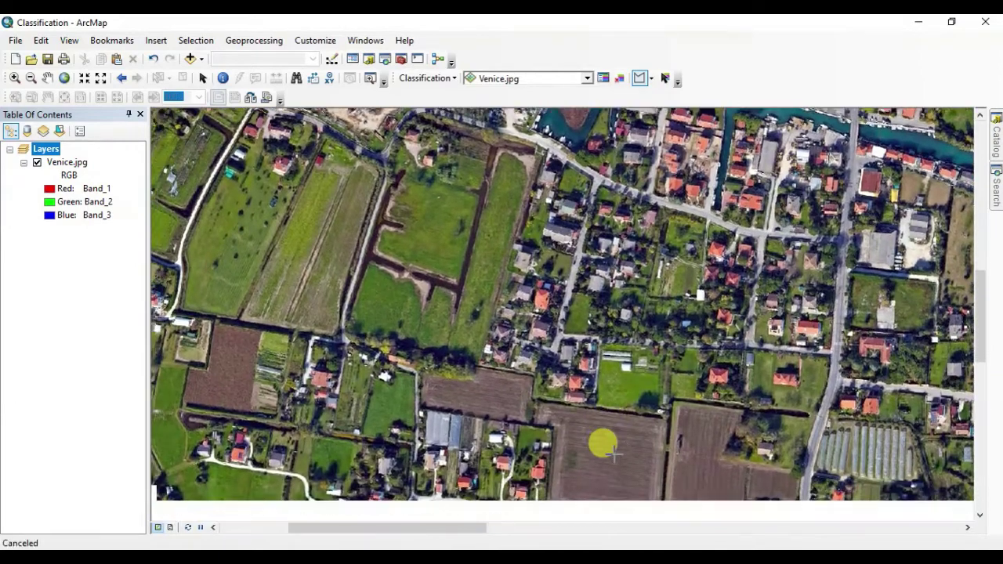
key(Down)
key(Left)
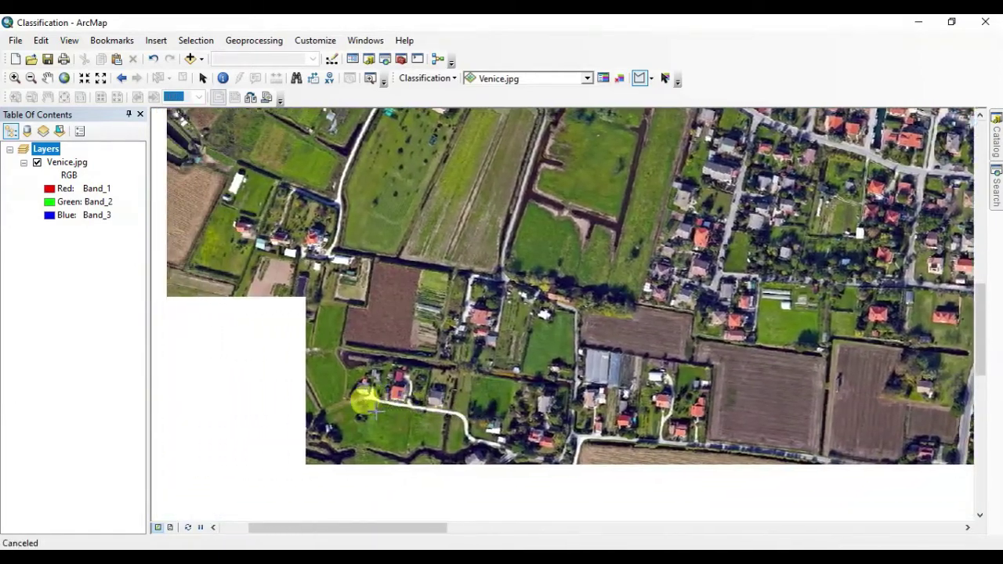
key(Left)
click(399, 410)
click(446, 415)
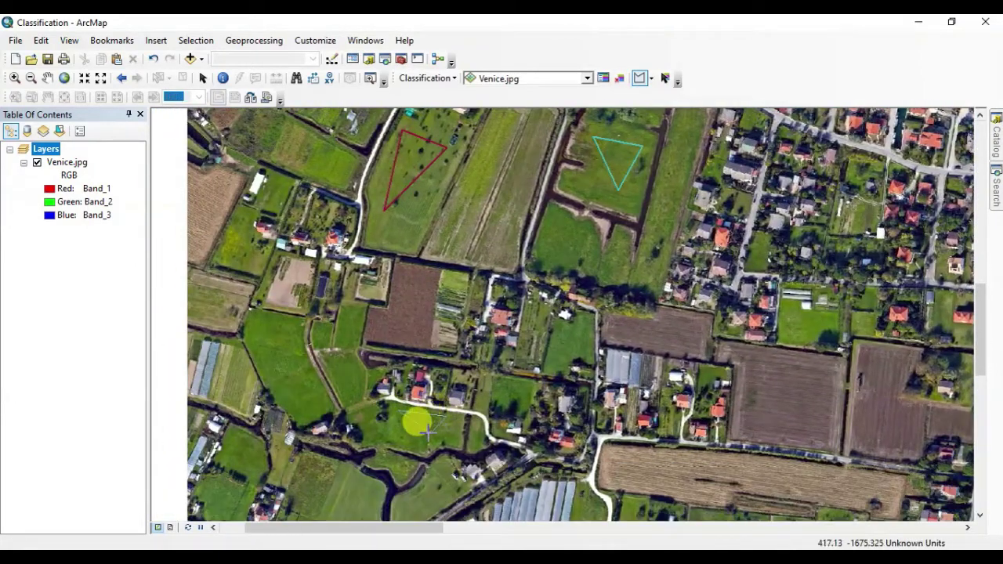
double_click(414, 443)
click(260, 330)
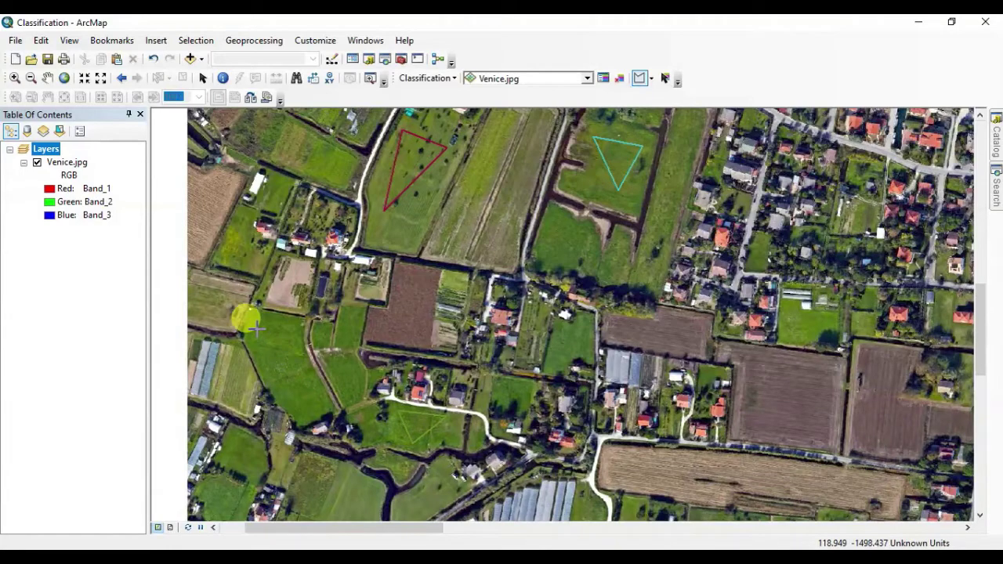
click(298, 336)
double_click(293, 402)
Draw a triangular training sample on the rough grassland between the greenhouses and the river in the southwest
key(Down)
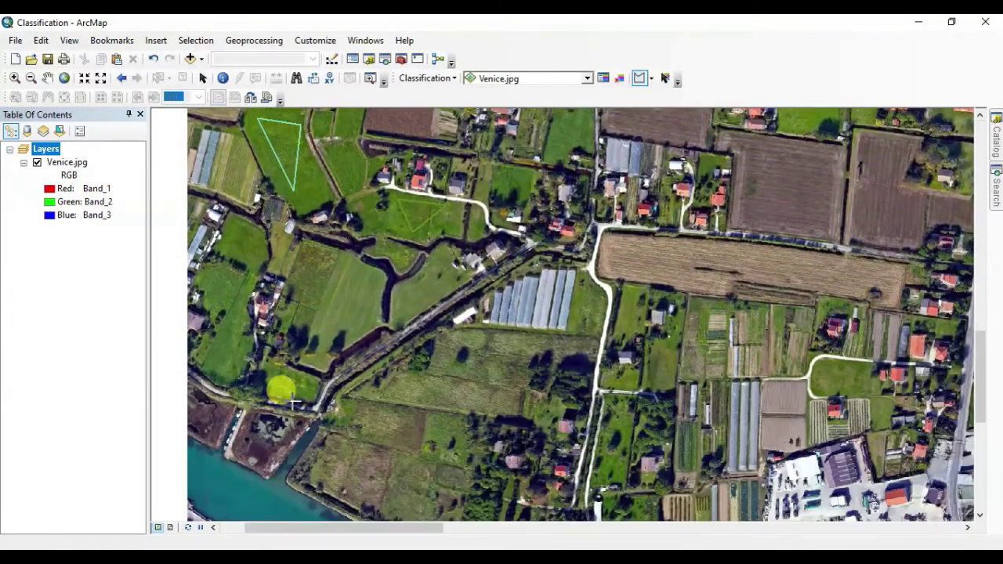
key(Right)
click(383, 379)
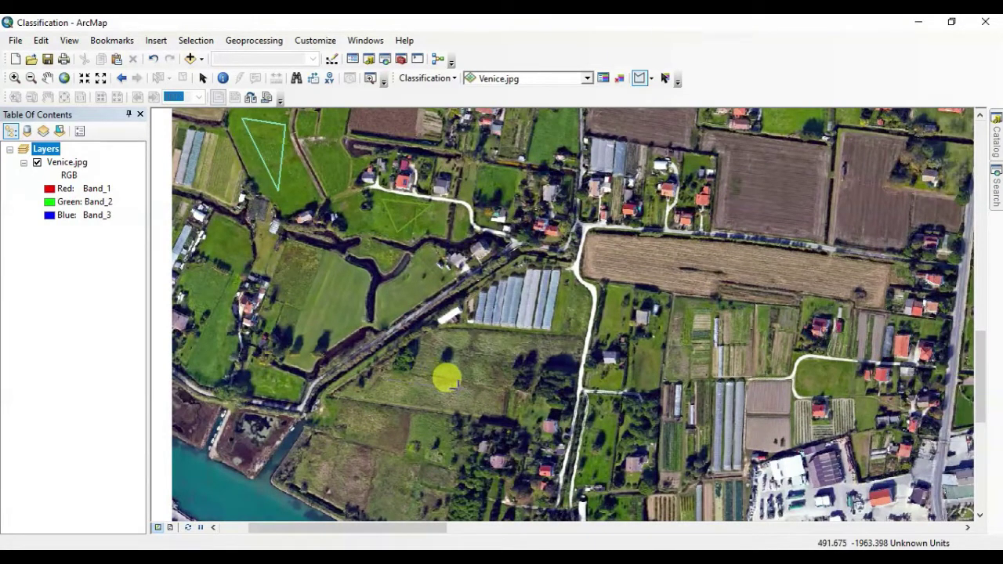
click(361, 467)
double_click(459, 387)
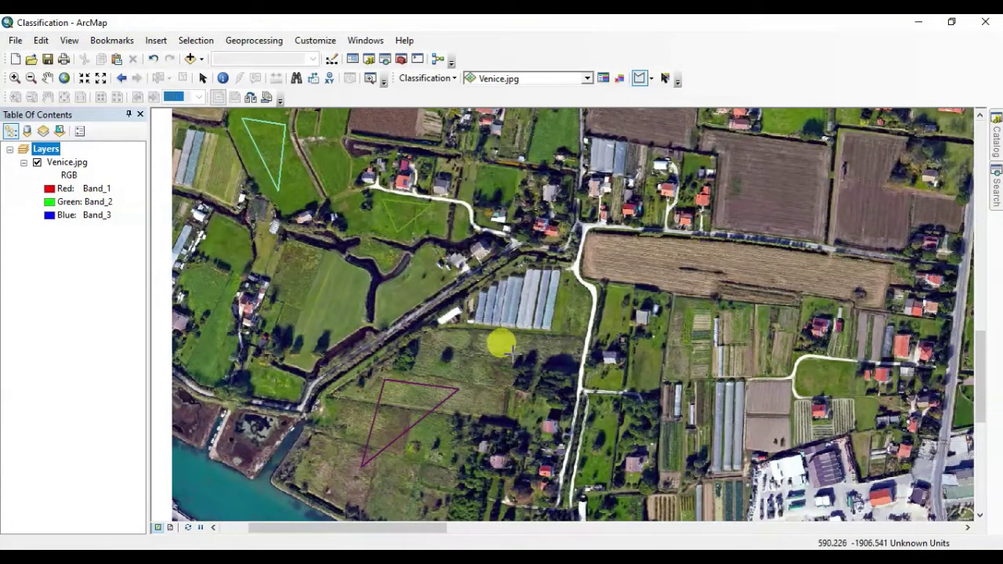
Draw three triangular training samples over the tree clusters on both sides of the white road south of the greenhouses
click(569, 357)
click(513, 364)
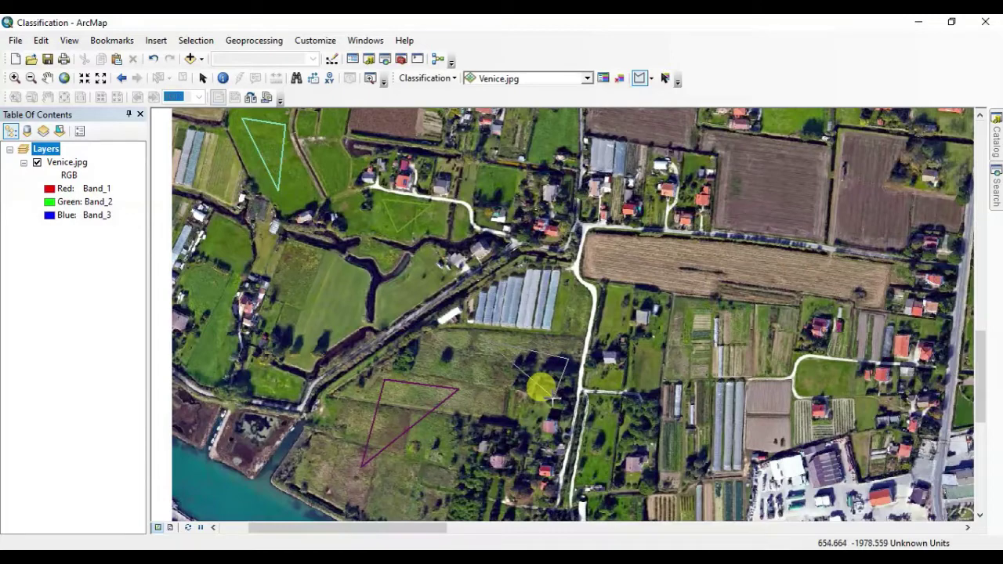
double_click(553, 397)
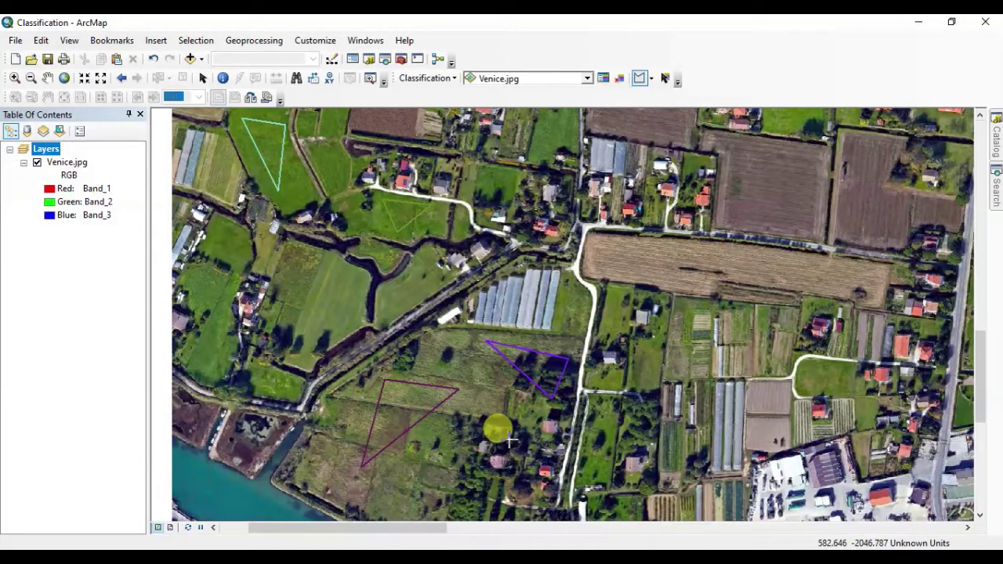
click(482, 485)
click(469, 514)
double_click(461, 484)
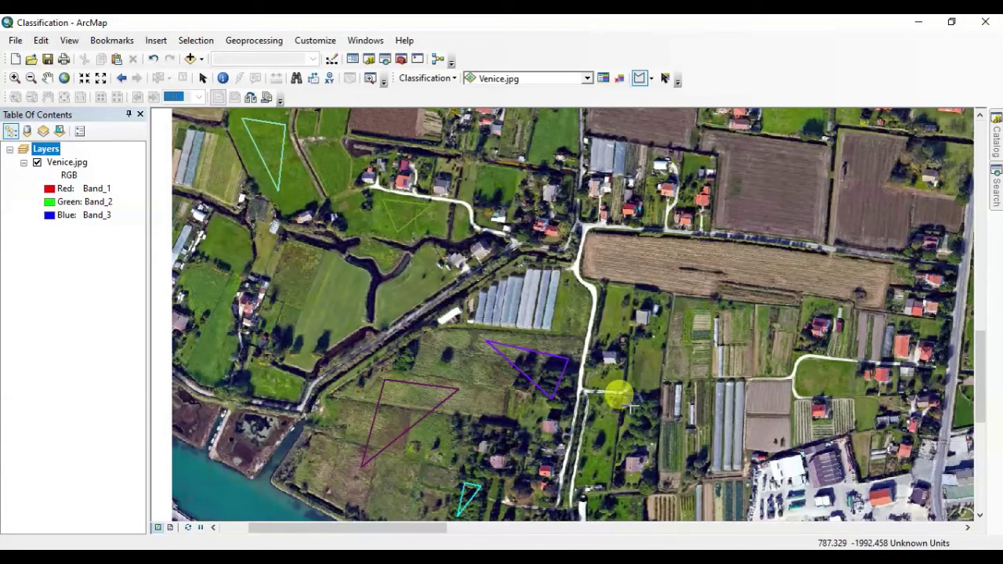
click(658, 407)
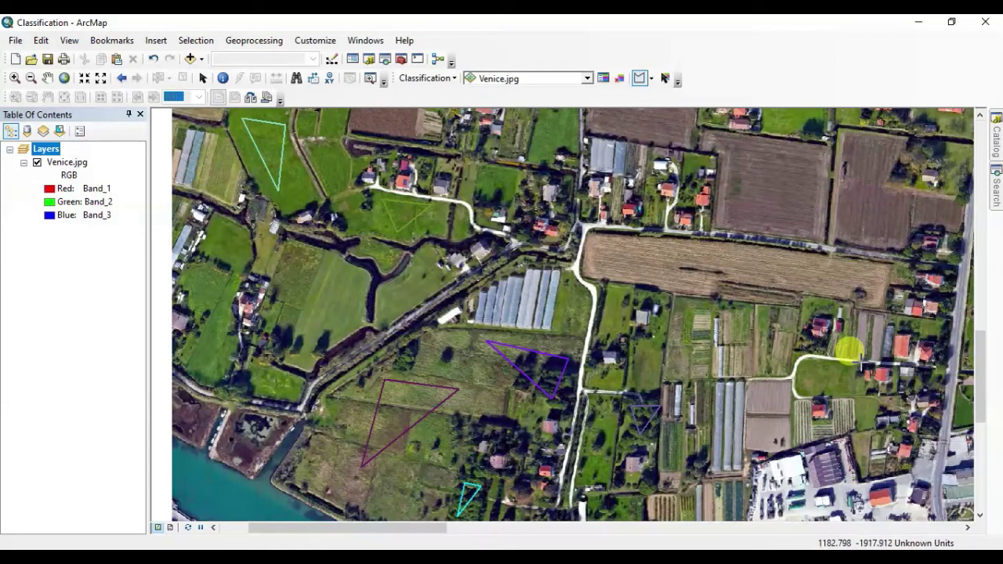
Draw triangular training samples on a small tree patch among the houses and on the green plot north of the ploughed field
key(q)
key(Up)
key(Right)
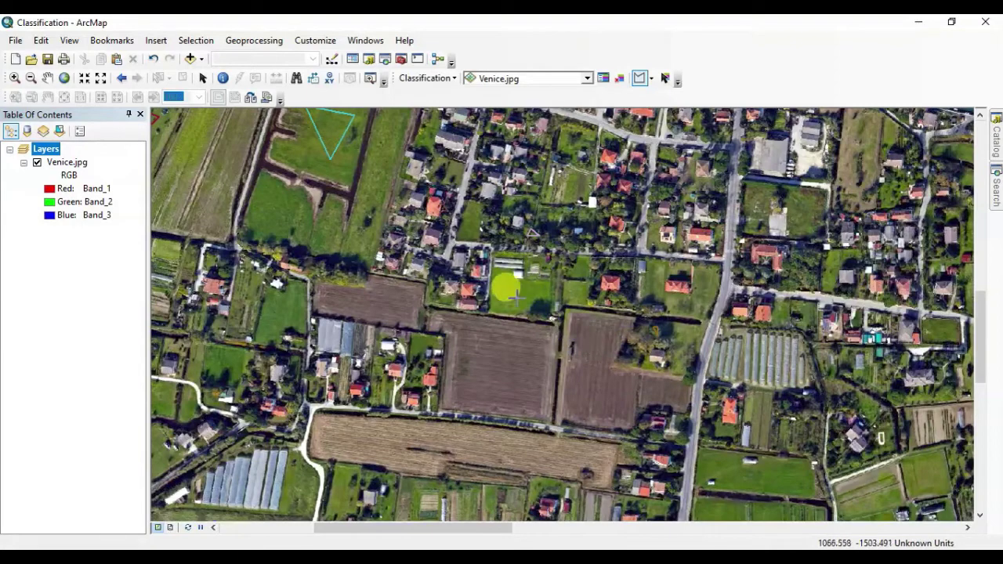
double_click(536, 320)
Draw triangular training samples over the trees beside the red-roofed building east of the main road and the trees northwest of the riverside greenhouses
key(Right)
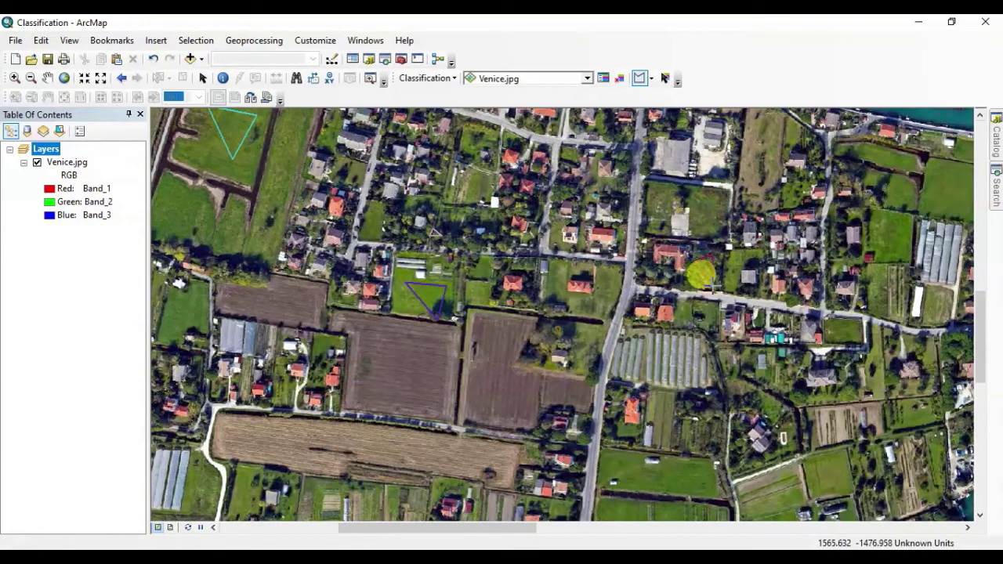
double_click(712, 288)
key(Right)
key(Up)
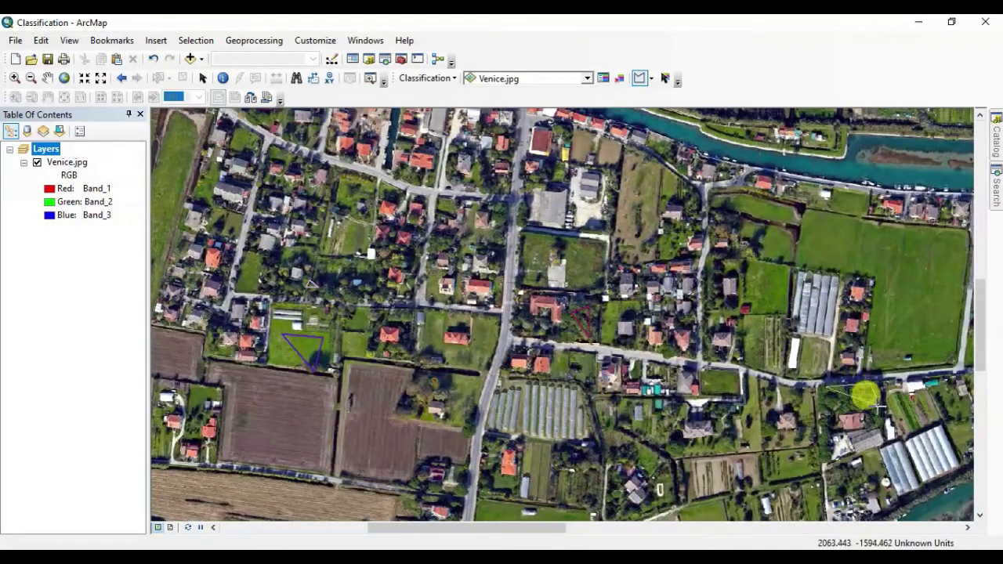
key(Right)
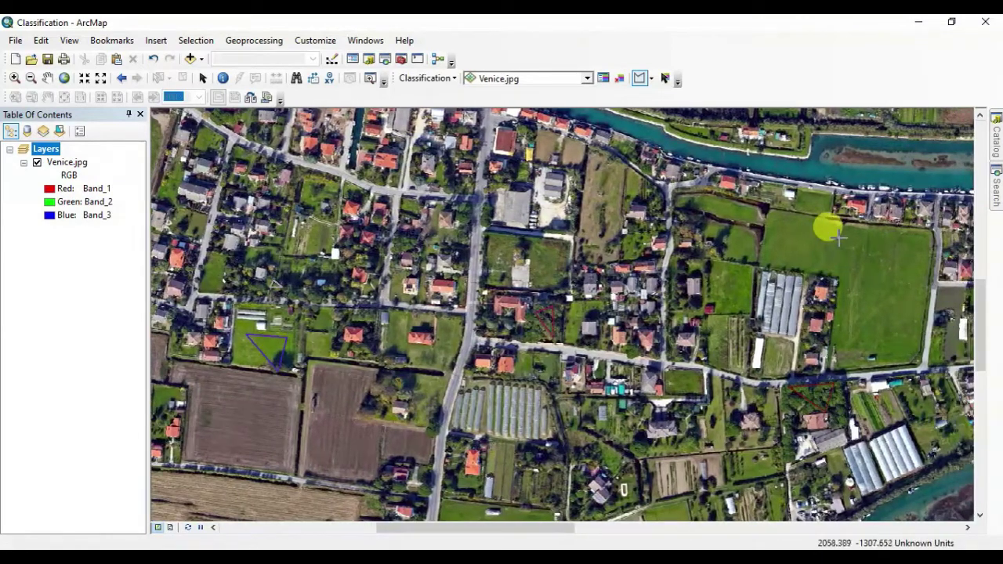
Draw a large triangular training sample on the wide green field south of the eastern river channel
click(791, 225)
click(930, 245)
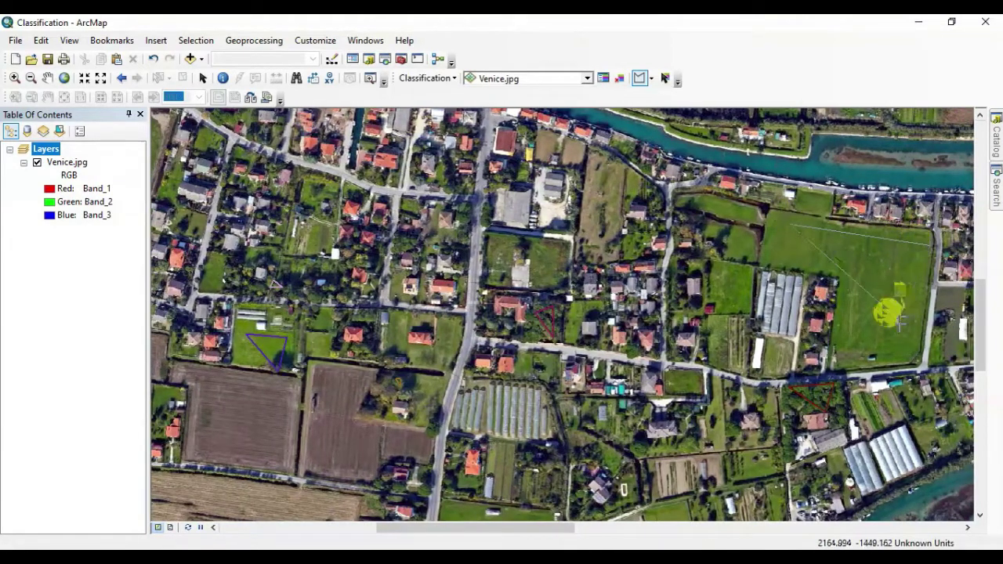
key(Escape)
Draw triangular training samples on two adjacent green plots north of the river channel, east of the red-roofed houses
key(Up)
key(Up)
key(Up)
key(Up)
key(Up)
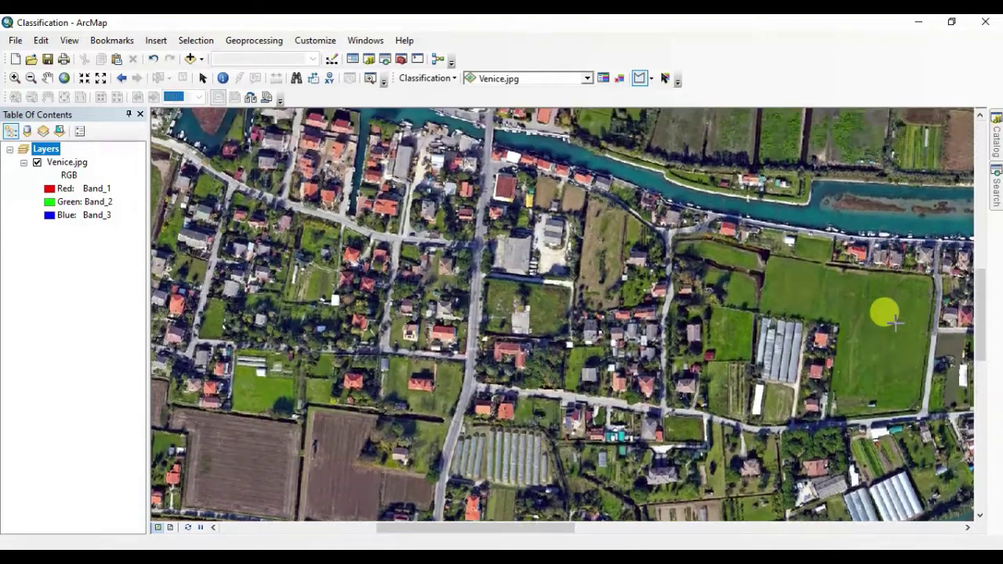
key(Up)
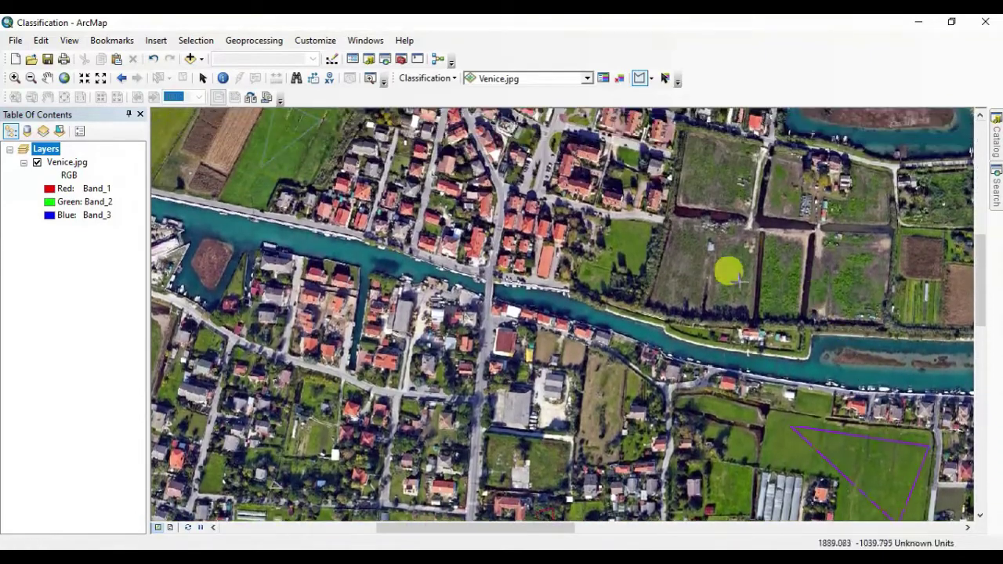
click(675, 230)
click(697, 244)
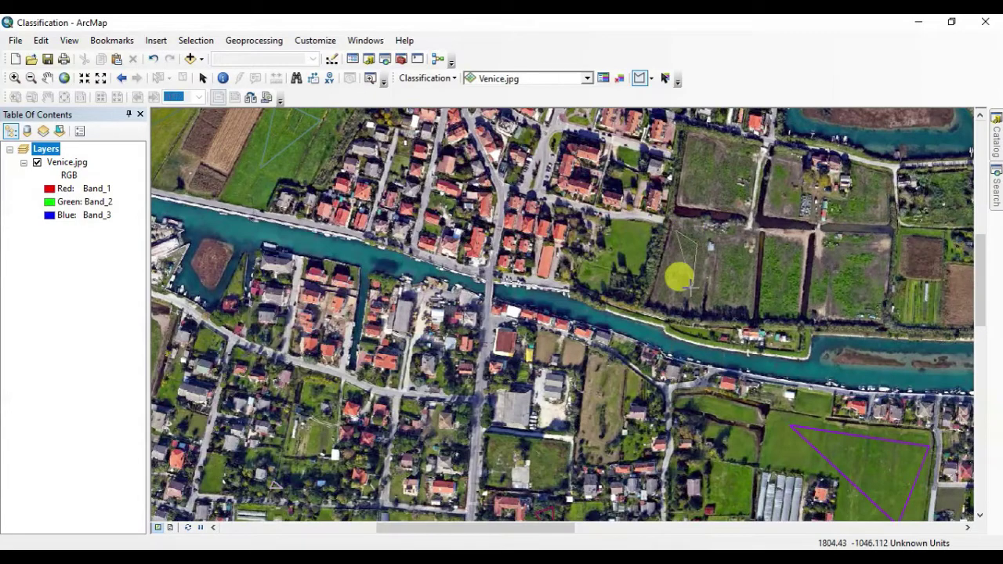
double_click(684, 291)
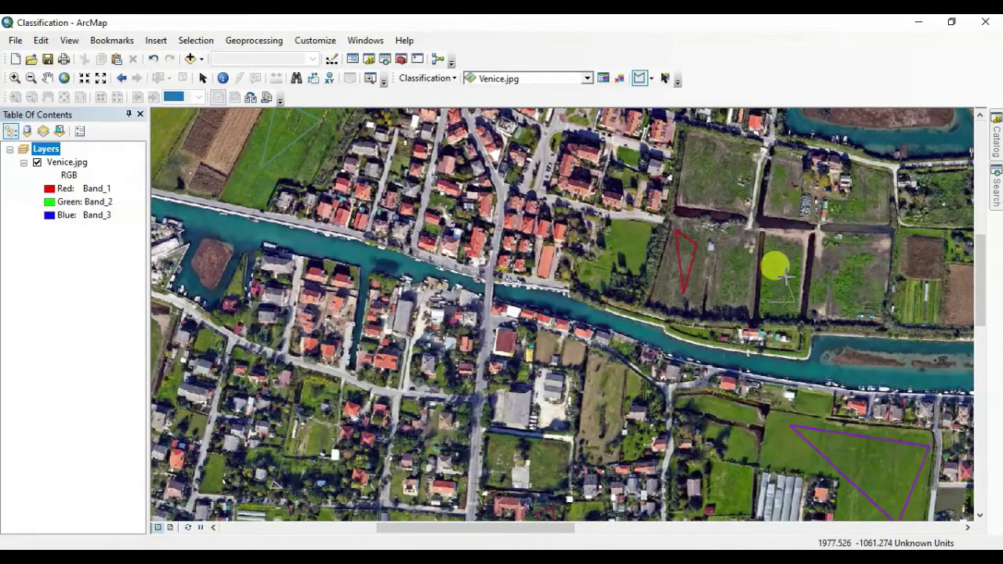
Draw two triangular training samples on the vegetated marsh between the river channel and the dark ponds in the northeast
key(Right)
key(Up)
key(Up)
key(Up)
key(Up)
key(Right)
key(Right)
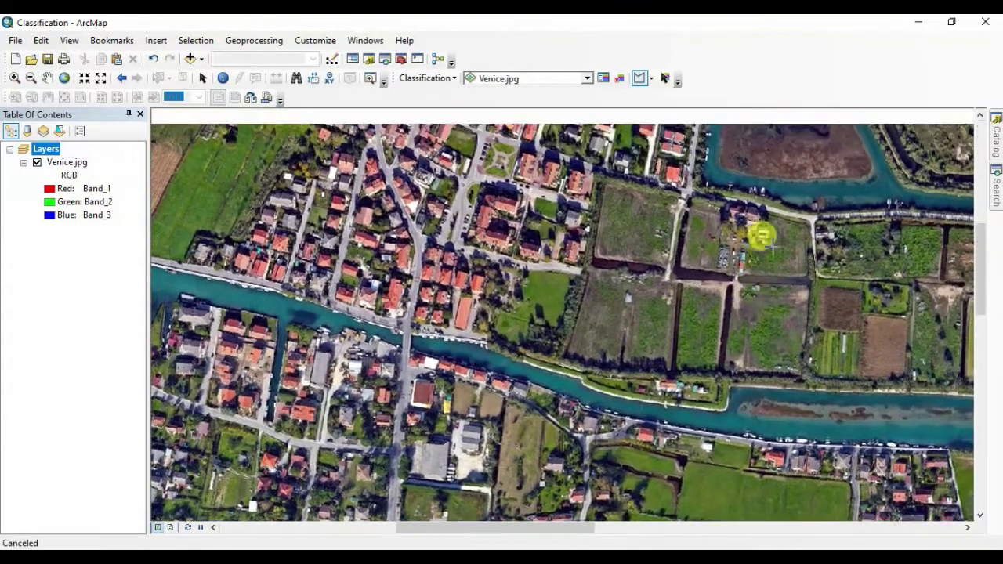
key(Up)
key(Up)
key(Up)
key(Right)
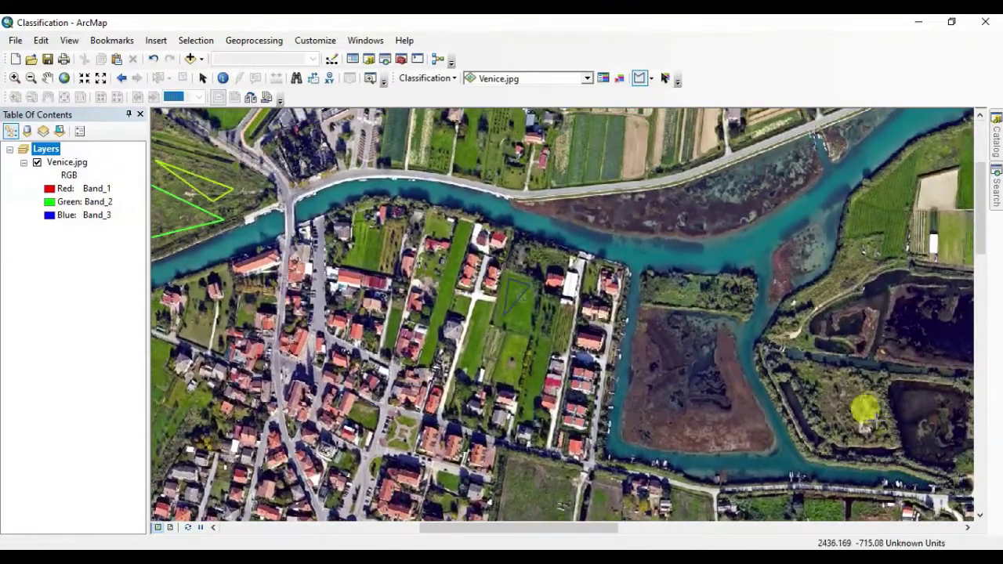
click(785, 366)
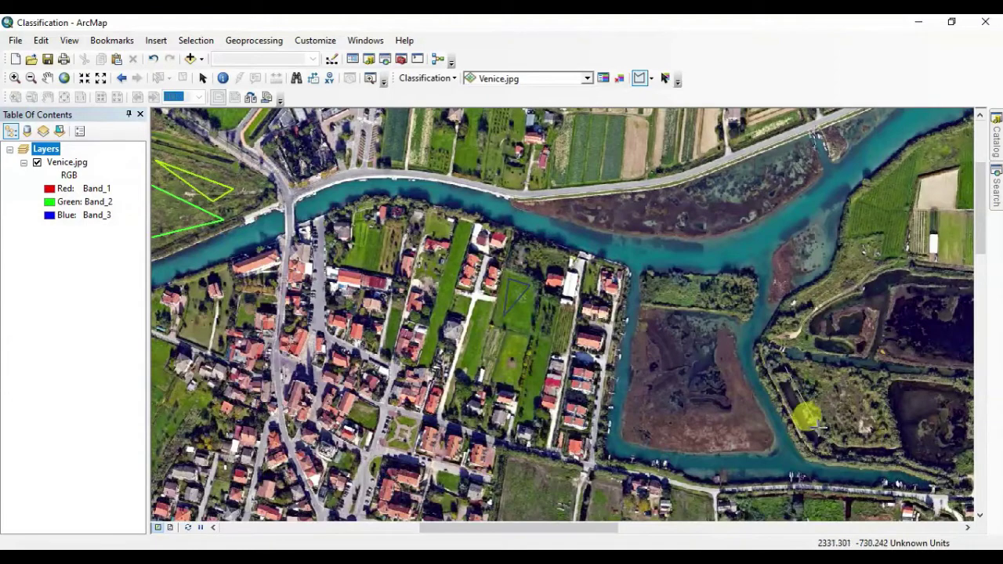
double_click(851, 432)
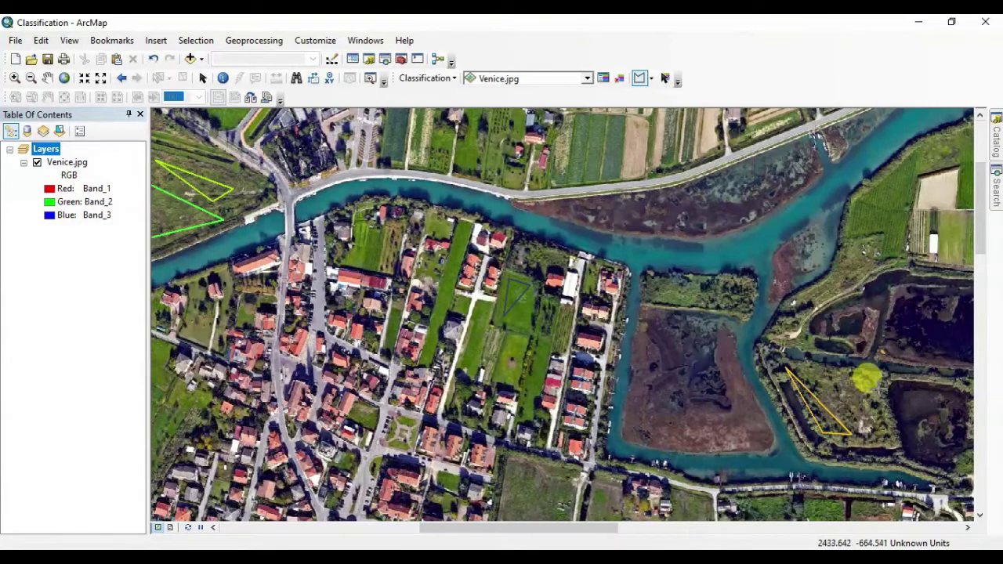
click(886, 382)
click(854, 371)
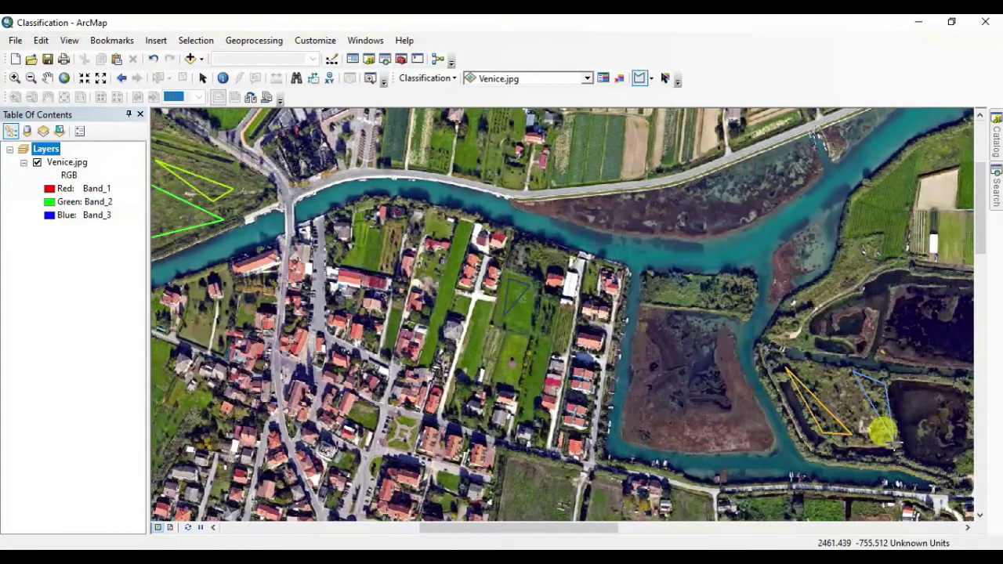
Draw a triangular training sample on the green field at the image's northern edge, west of the car park
key(q)
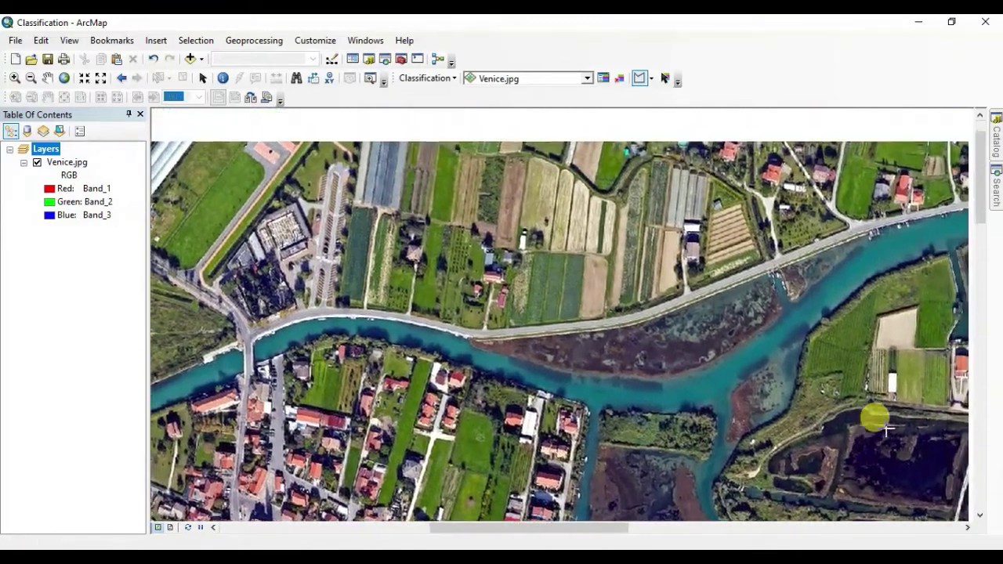
key(Up)
key(Up)
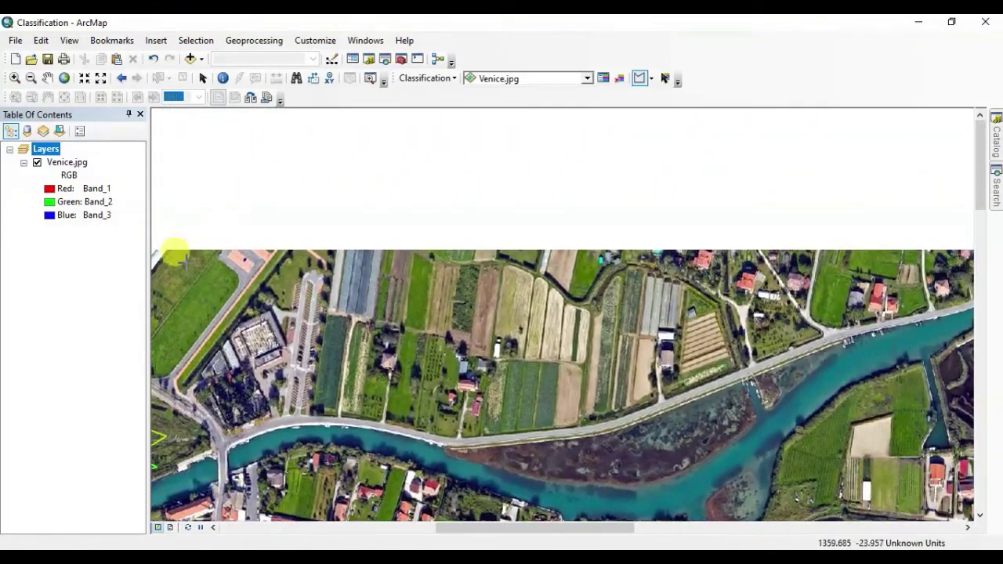
click(186, 261)
click(221, 276)
double_click(174, 330)
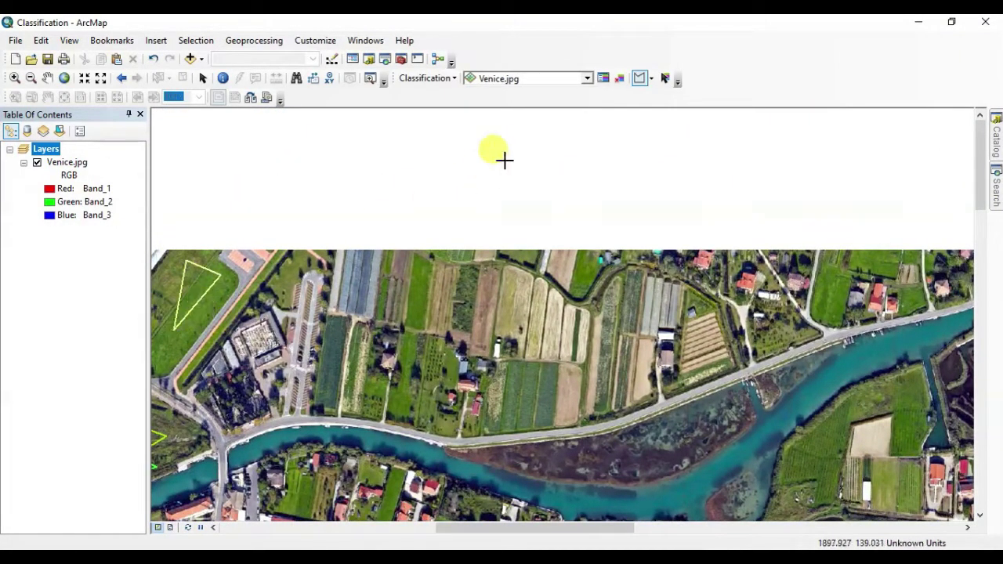
Merge all training samples, Class 1 through Class 26, into a single class in the Training Sample Manager
click(602, 79)
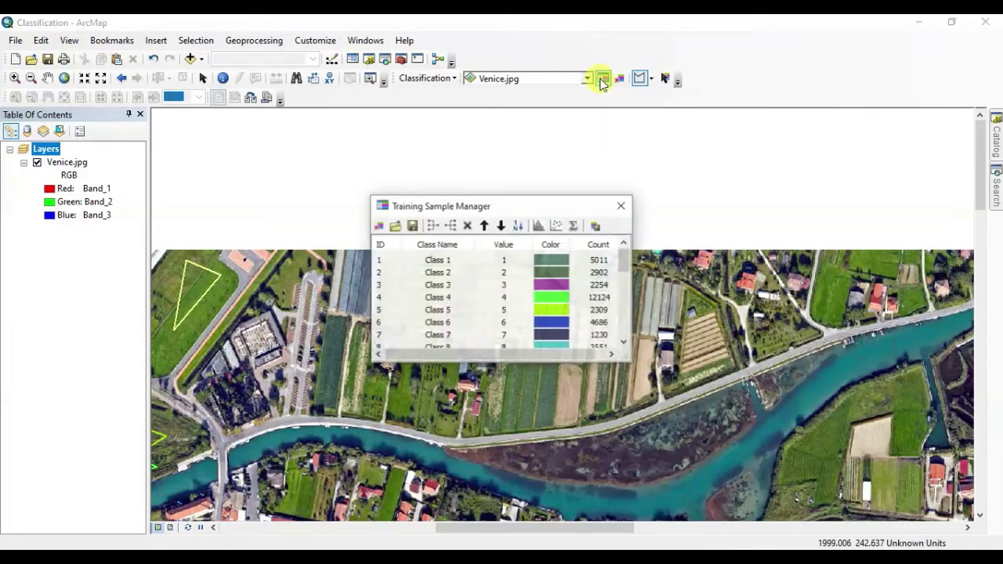
click(379, 261)
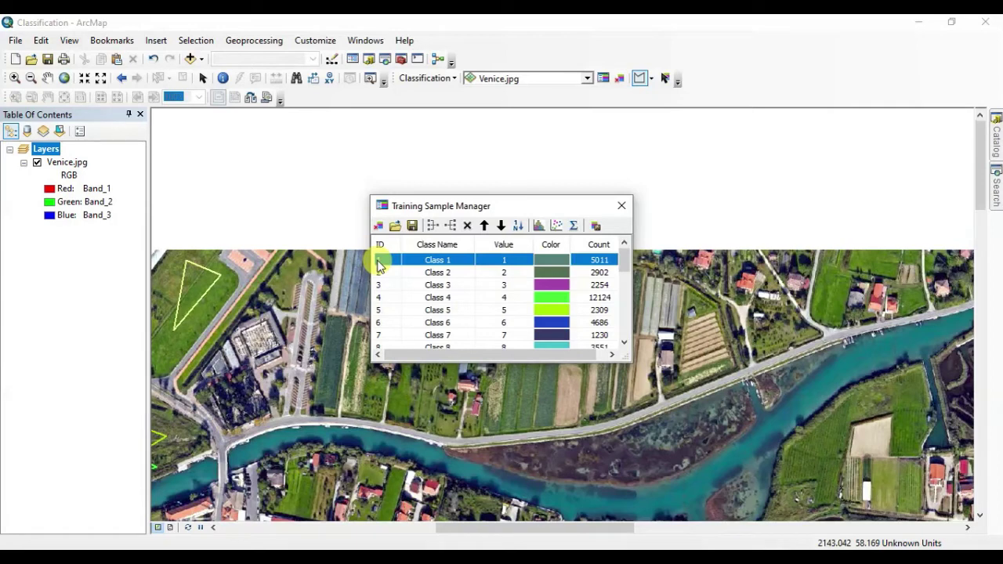
key(shift+Down)
key(shift+Down)
key(shift+Down)
key(shift+Down)
key(shift+Down)
key(shift+Down)
key(shift+Down)
key(shift+Down)
key(shift+Down)
key(shift+Down)
key(shift+Down)
key(shift+Down)
key(shift+Down)
key(shift+Down)
key(shift+Down)
key(shift+Down)
key(shift+Down)
key(shift+Down)
key(shift+Down)
key(shift+Down)
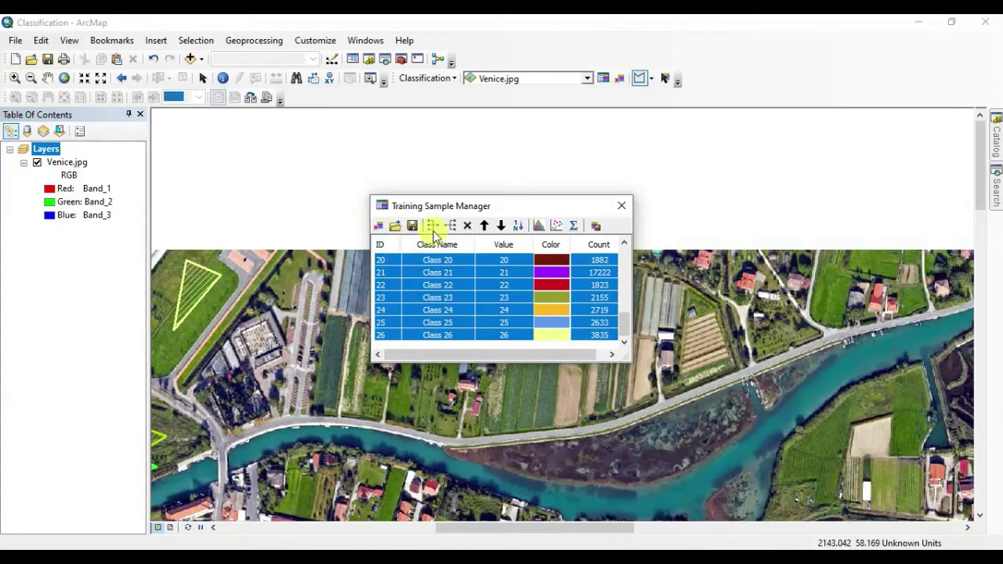
click(434, 232)
Rename the merged class as Green Belt, set its colour to green and close the Training Sample Manager
click(438, 264)
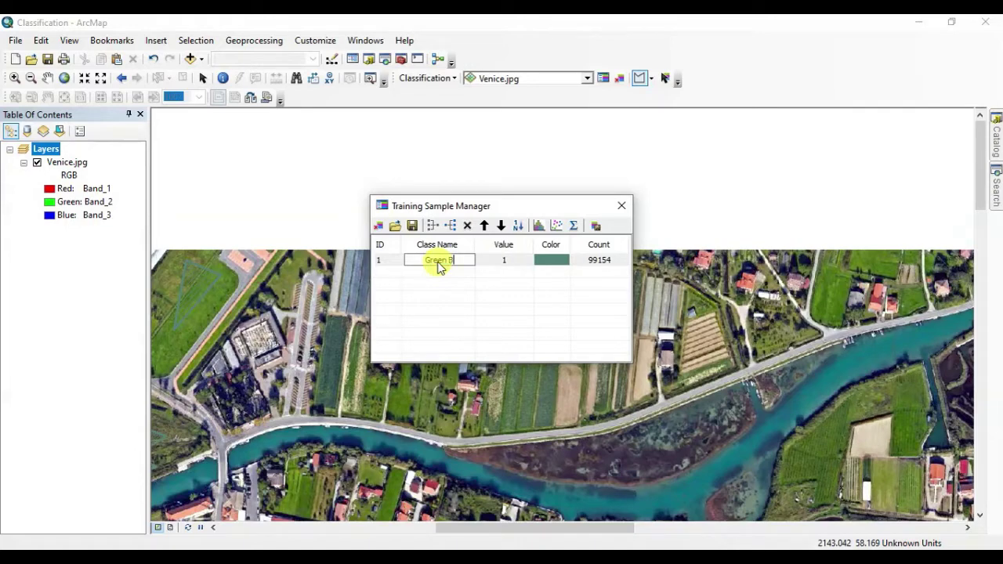
text(Green Belt)
key(Return)
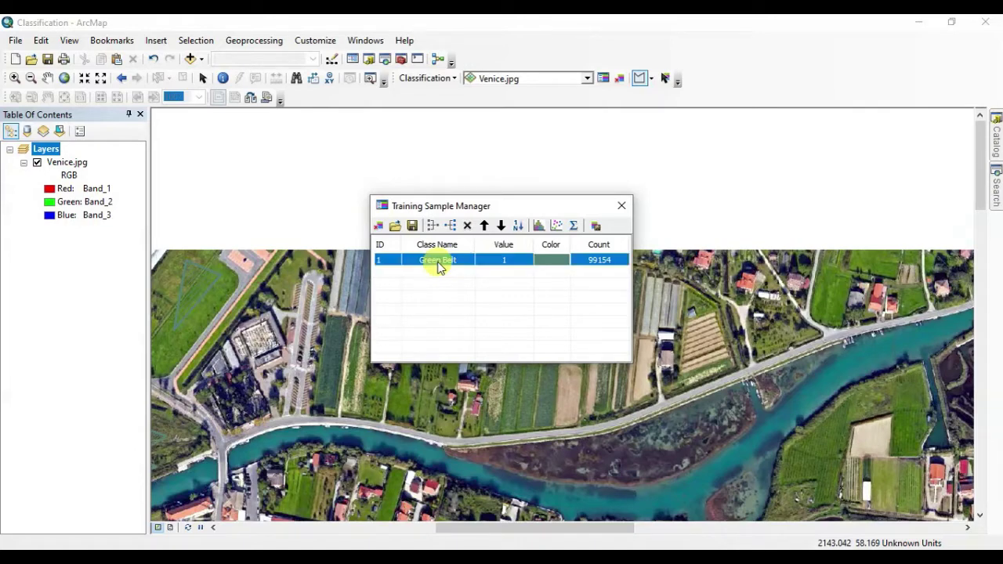
click(541, 261)
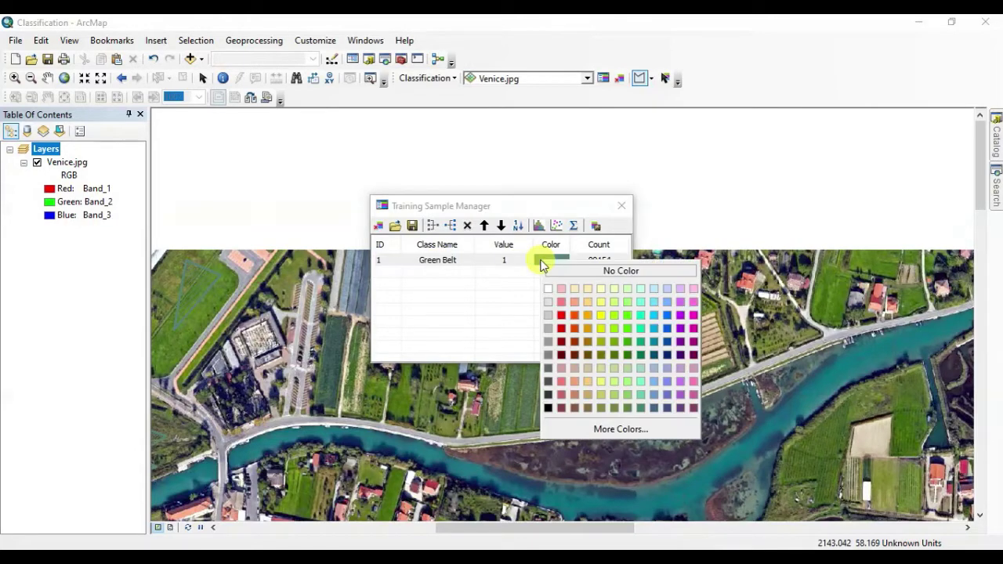
click(630, 341)
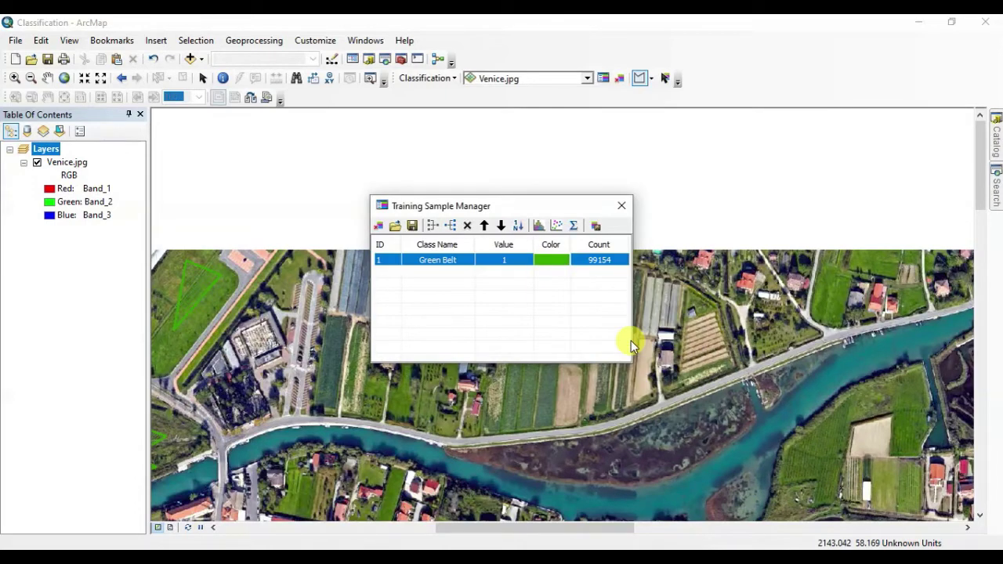
click(621, 206)
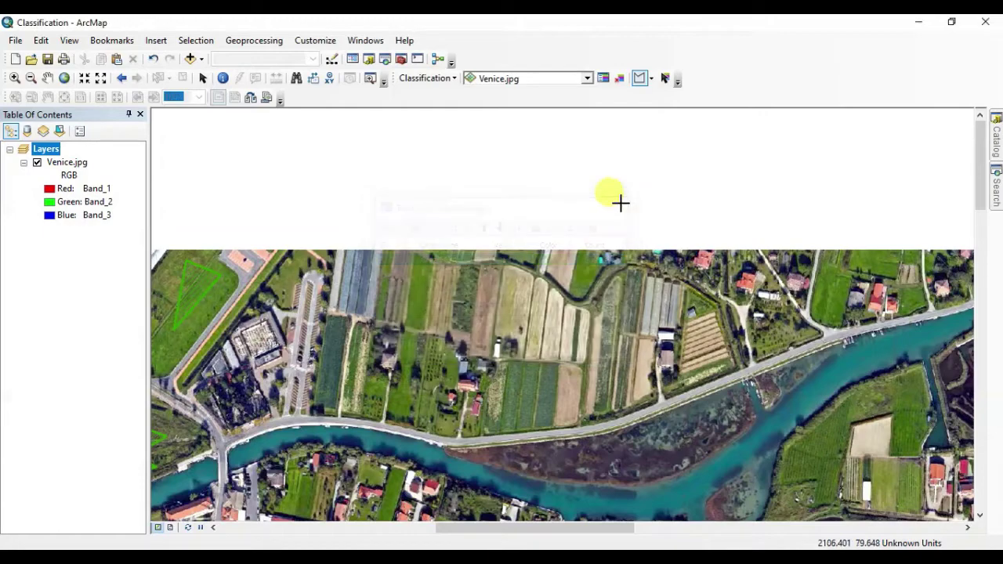
Draw triangular training samples on the water at the northern river junction and farther upstream to the northeast
click(642, 79)
scroll(661, 179, down, 4)
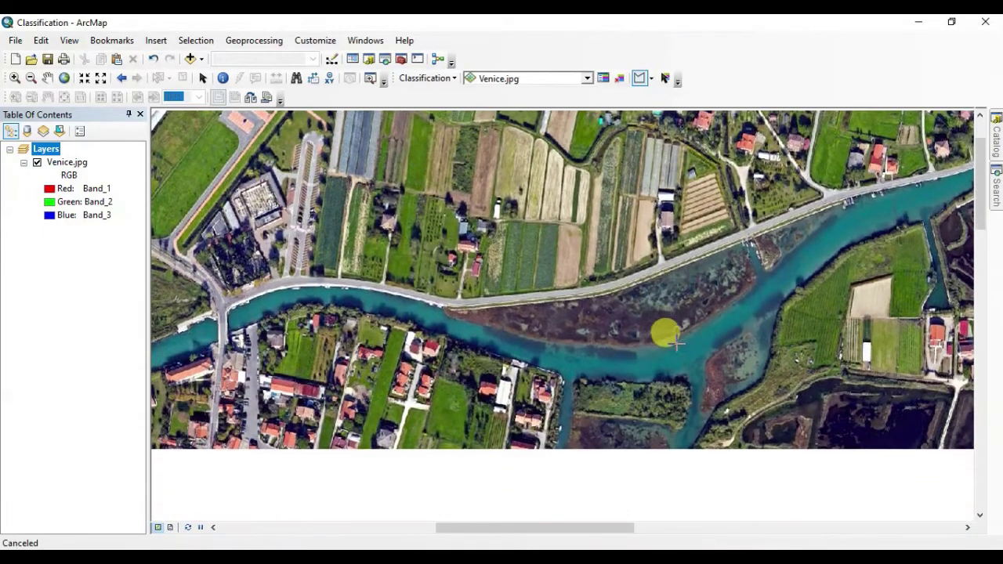
click(668, 350)
click(708, 335)
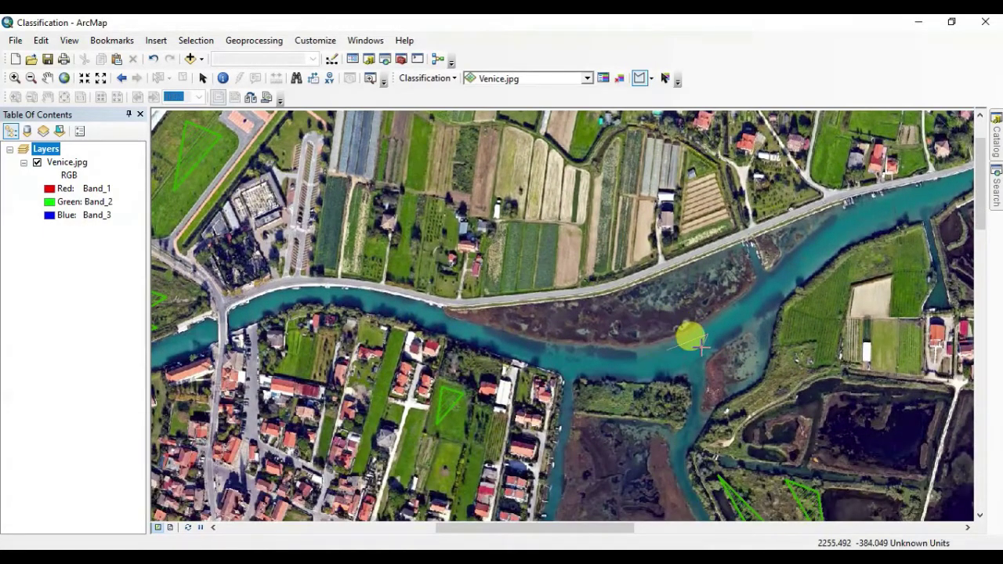
double_click(684, 362)
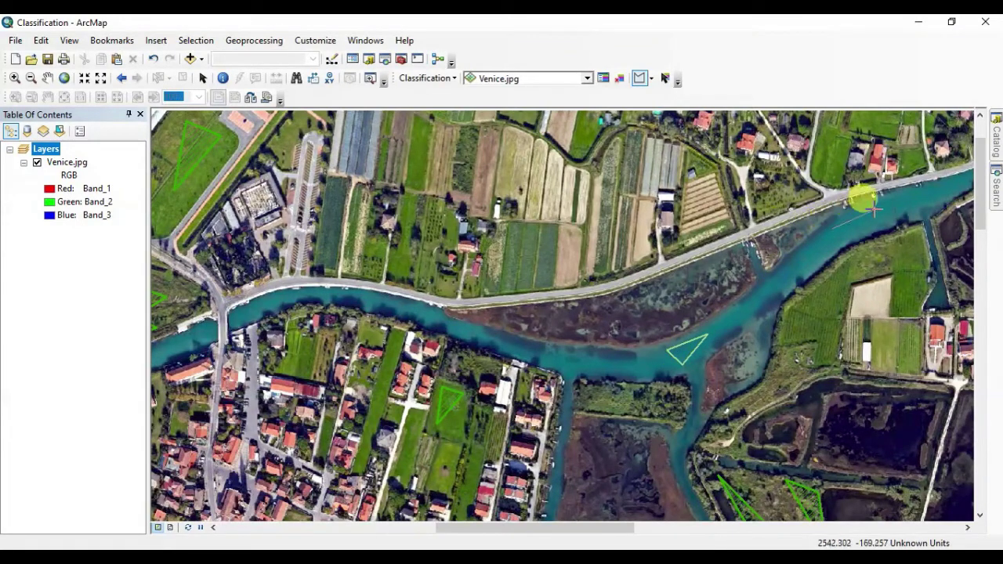
double_click(864, 230)
Draw triangular training samples on the channel southeast of the brown marsh island and on the river just north of it
key(Left)
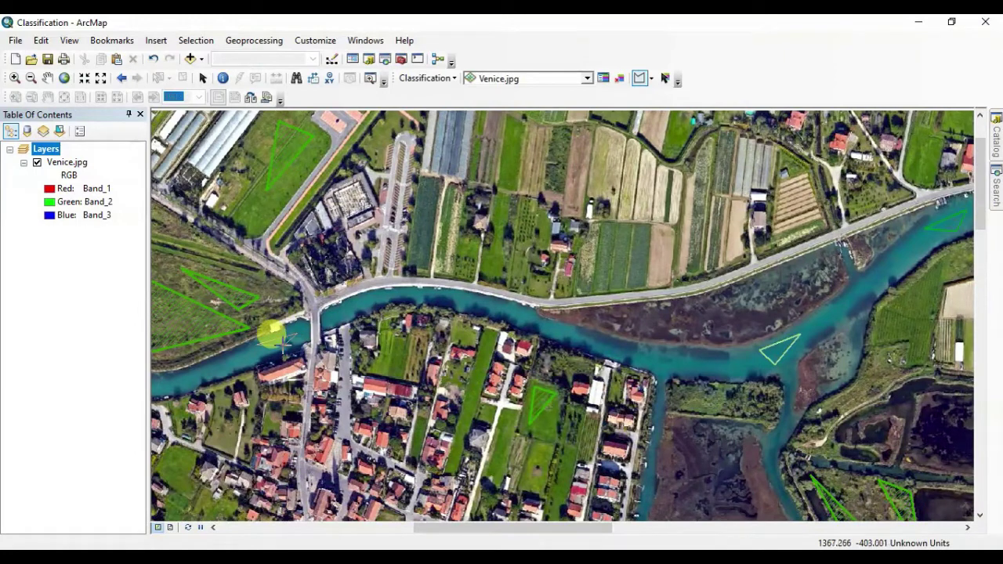
key(q)
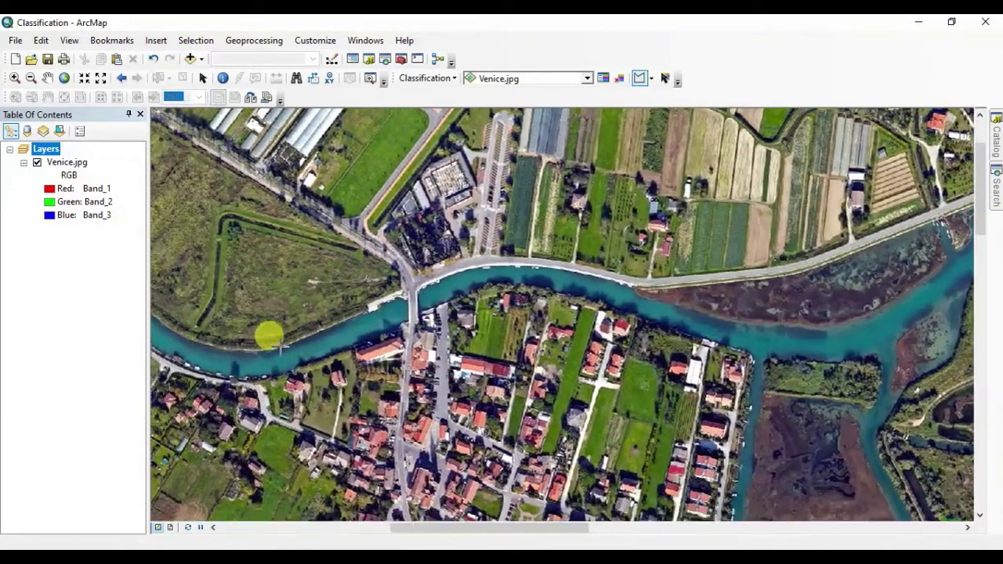
key(q)
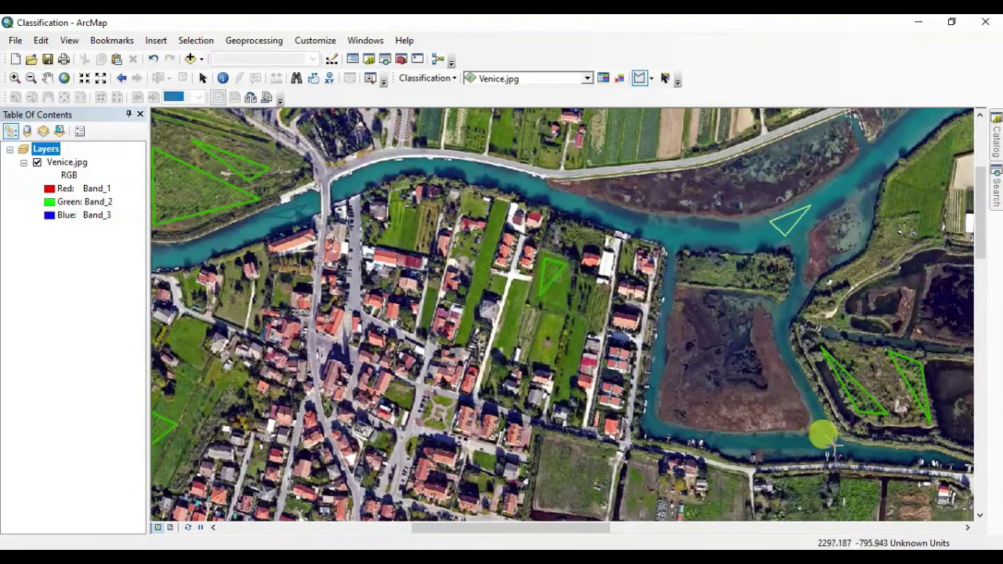
click(695, 228)
click(741, 229)
key(Left)
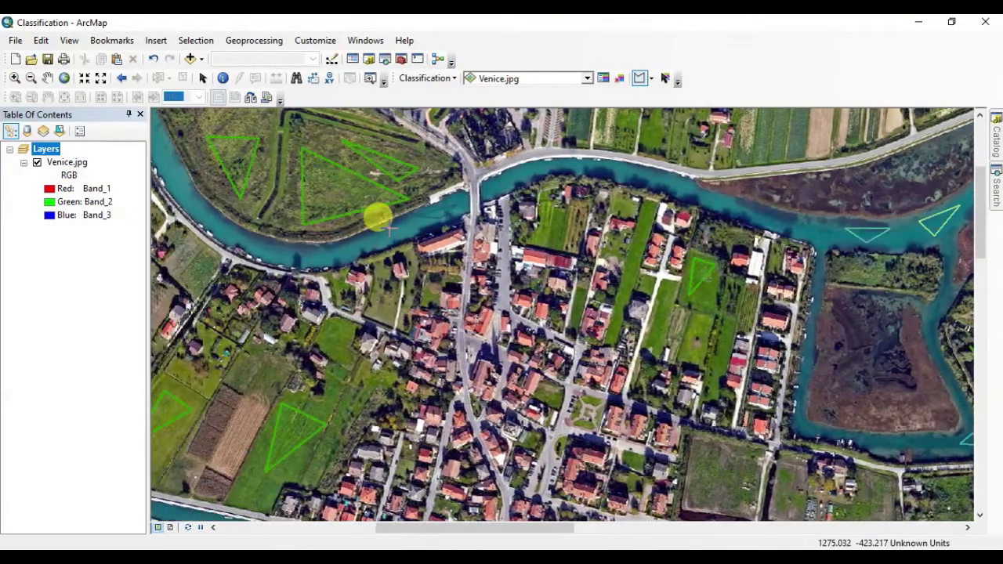
key(Left)
key(Up)
key(Left)
key(Up)
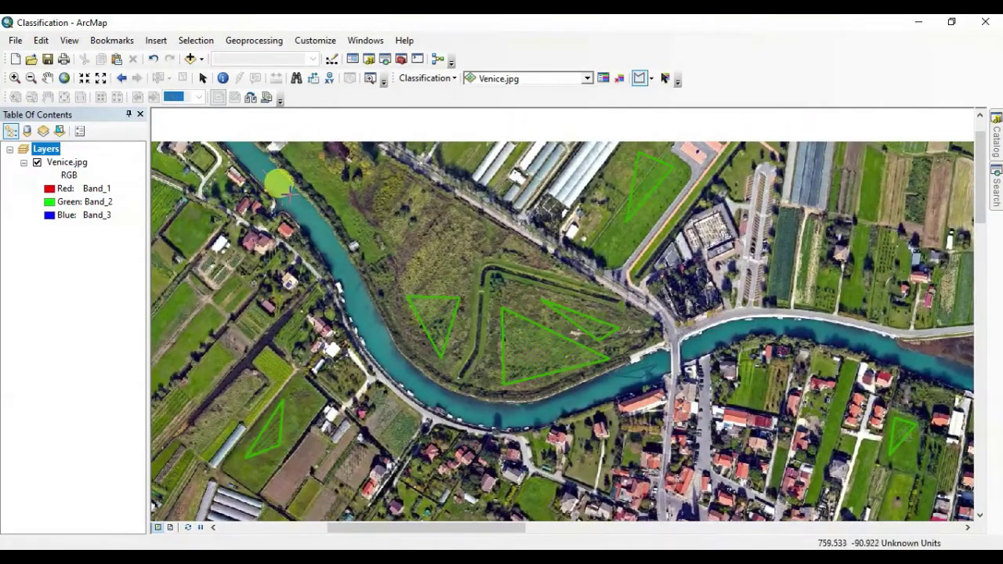
Draw a triangular training sample on the wide river at the image's southwestern edge
click(66, 79)
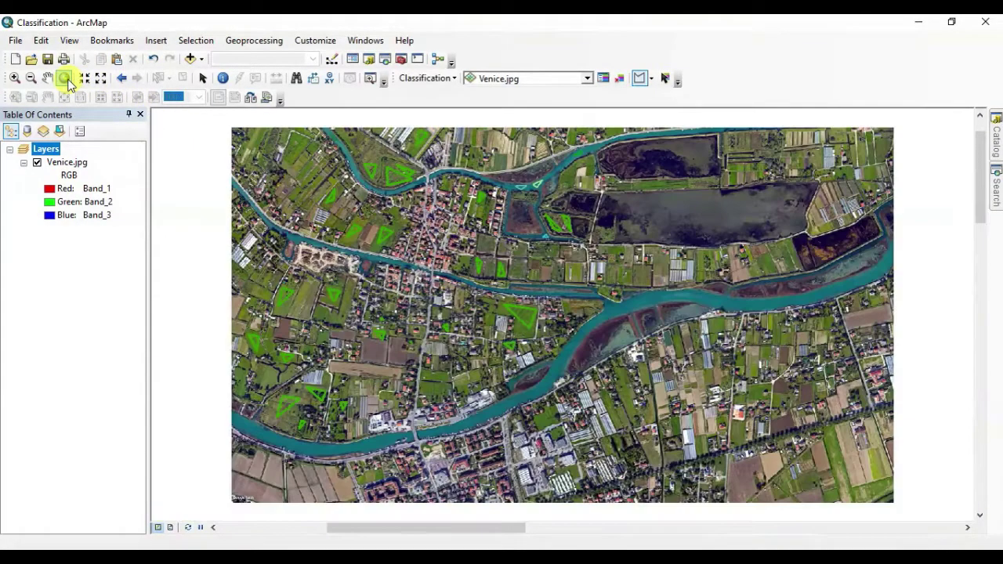
click(15, 78)
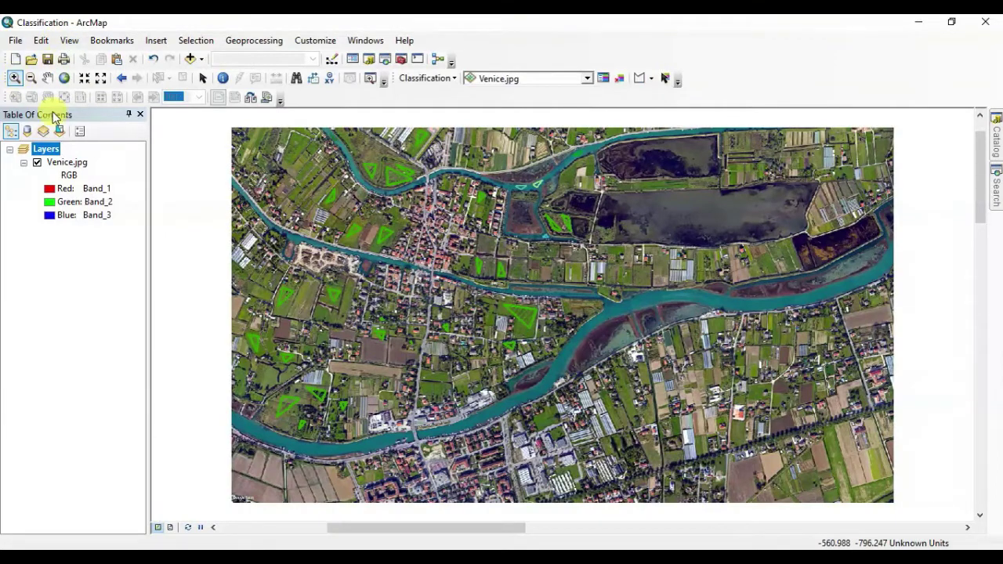
drag(263, 414, 291, 459)
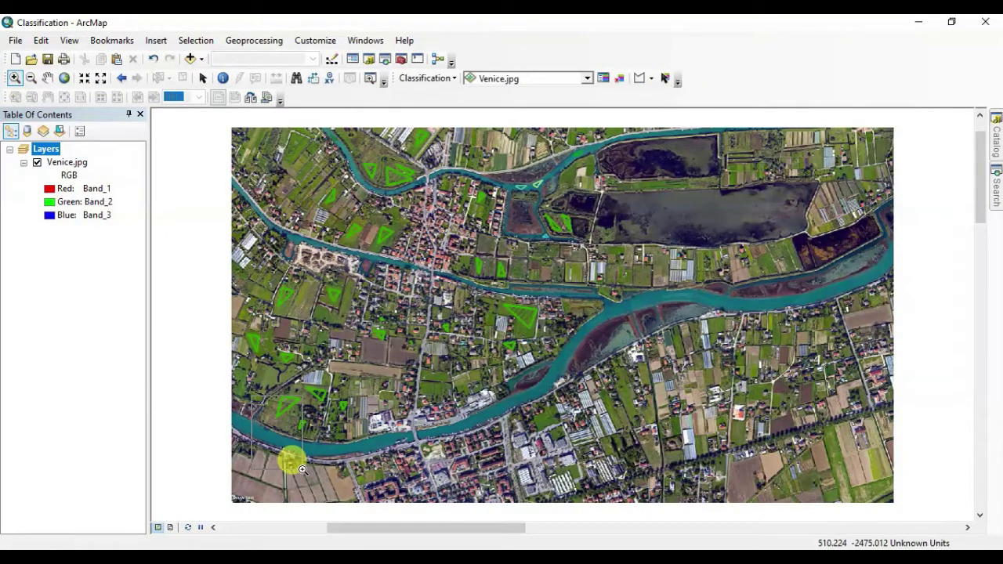
click(643, 80)
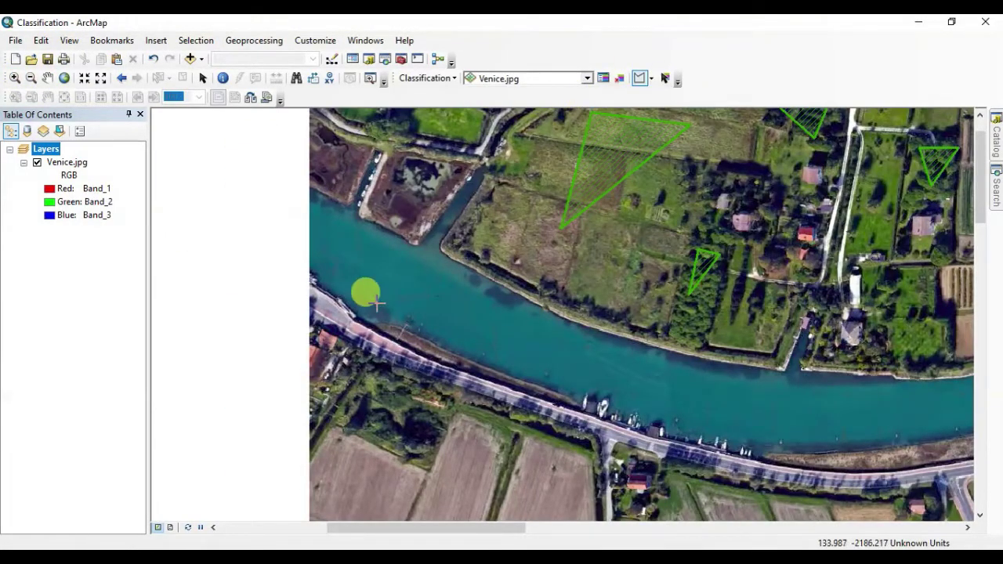
click(378, 242)
click(455, 295)
double_click(375, 289)
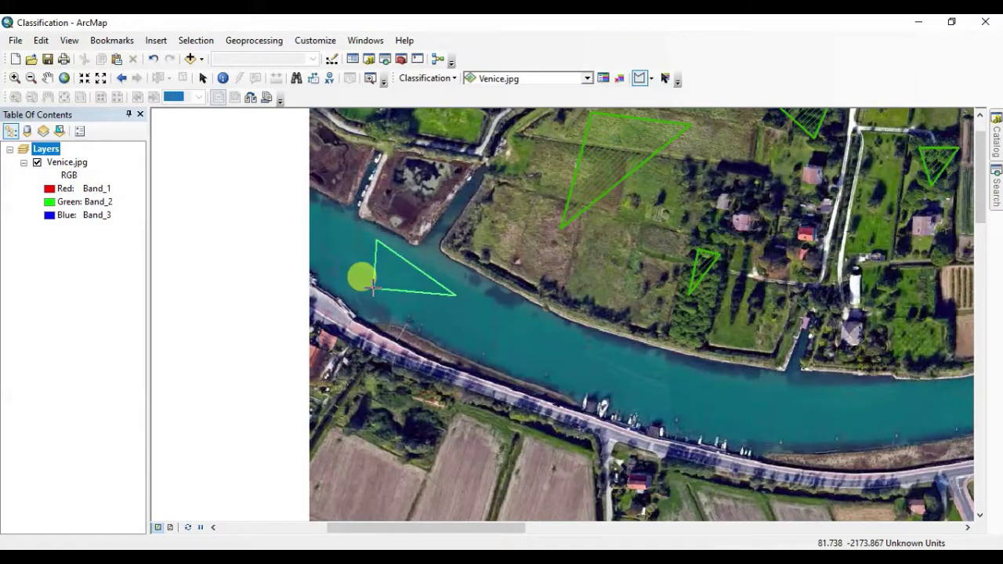
Draw two more triangular training samples on the southwestern river, east of the first one and opposite the moored boats
click(814, 400)
click(888, 400)
double_click(848, 431)
click(669, 356)
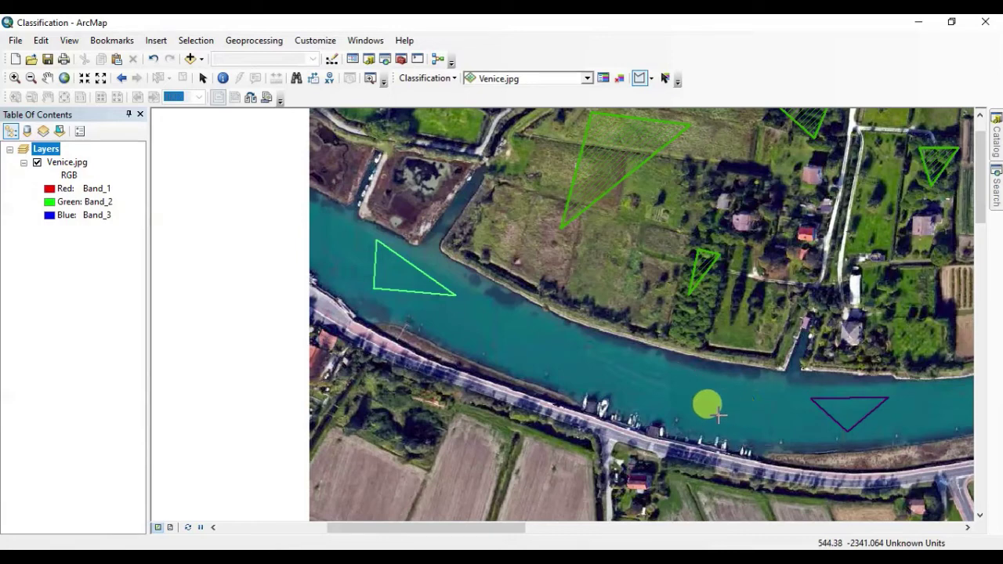
click(639, 390)
double_click(698, 398)
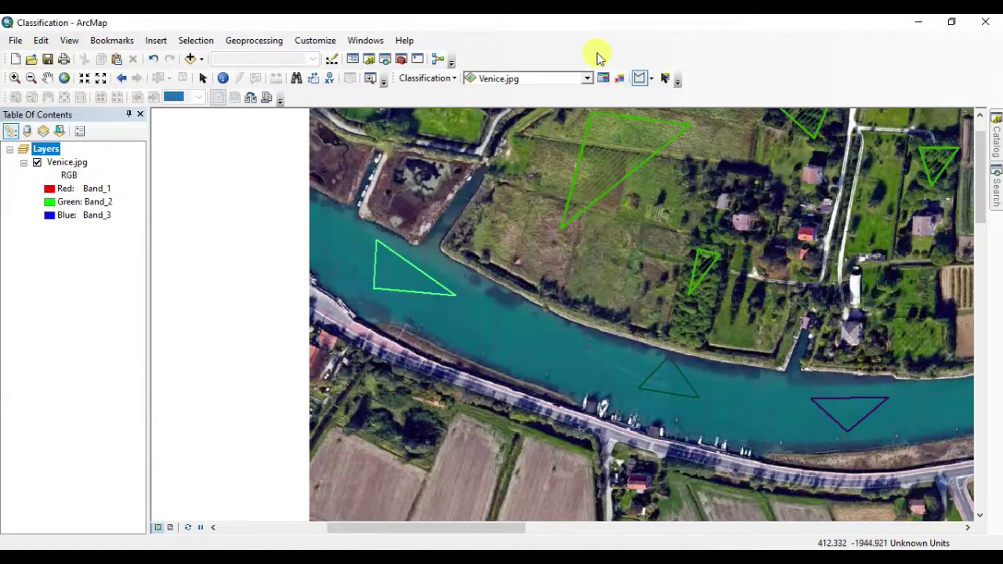
Merge the water training samples, Class 27 through Class 36, into a single class
click(603, 78)
click(380, 273)
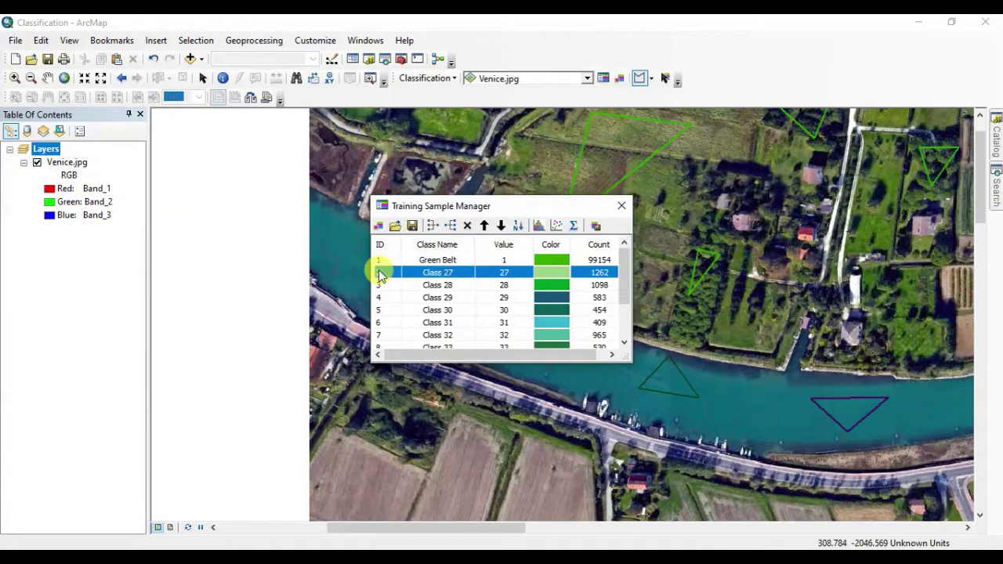
key(shift+Down)
key(shift+Down)
key(shift+Down)
key(shift+Down)
key(shift+Down)
key(shift+Down)
key(shift+Down)
key(shift+Down)
key(shift+Down)
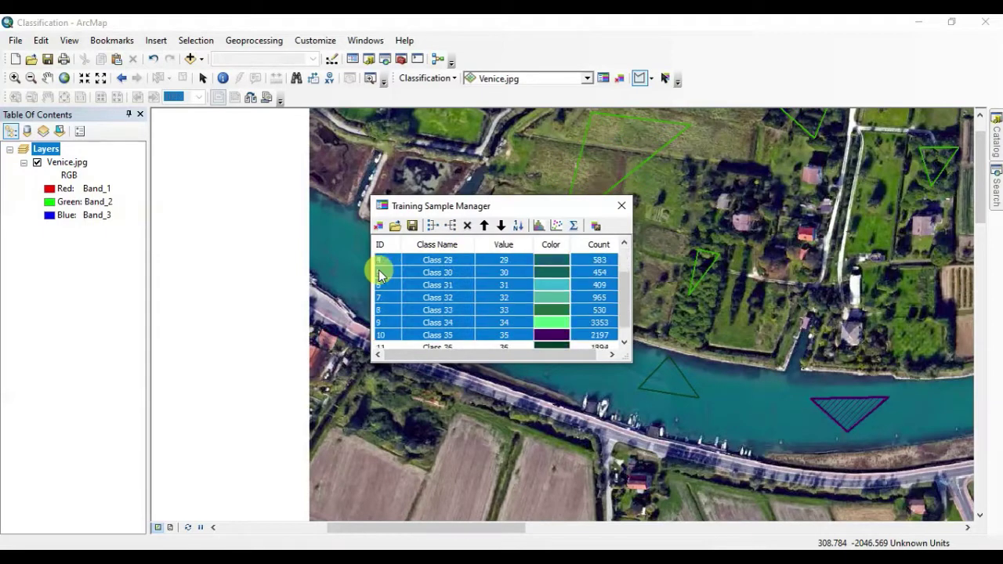
click(432, 227)
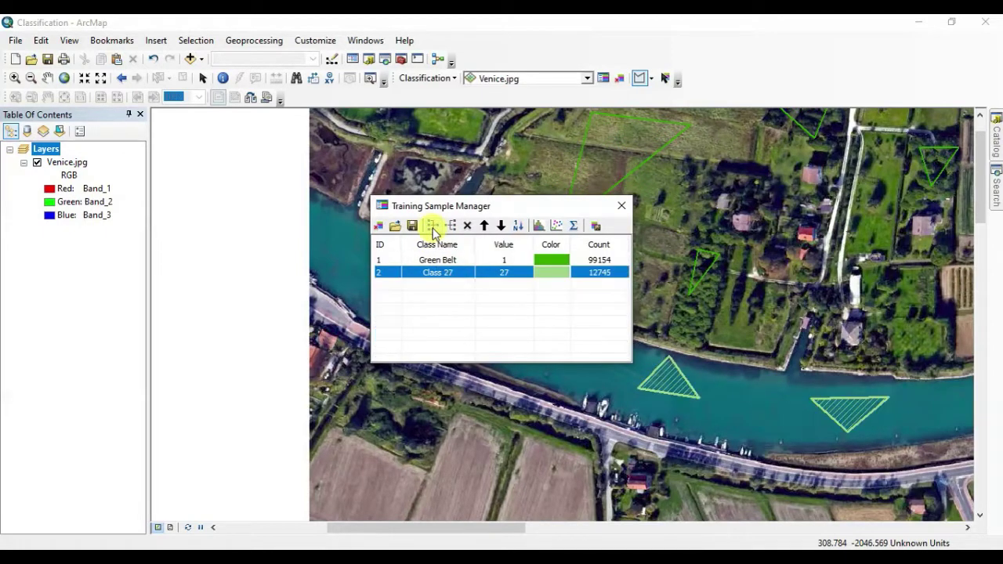
Rename the merged water class as Water Body
double_click(439, 275)
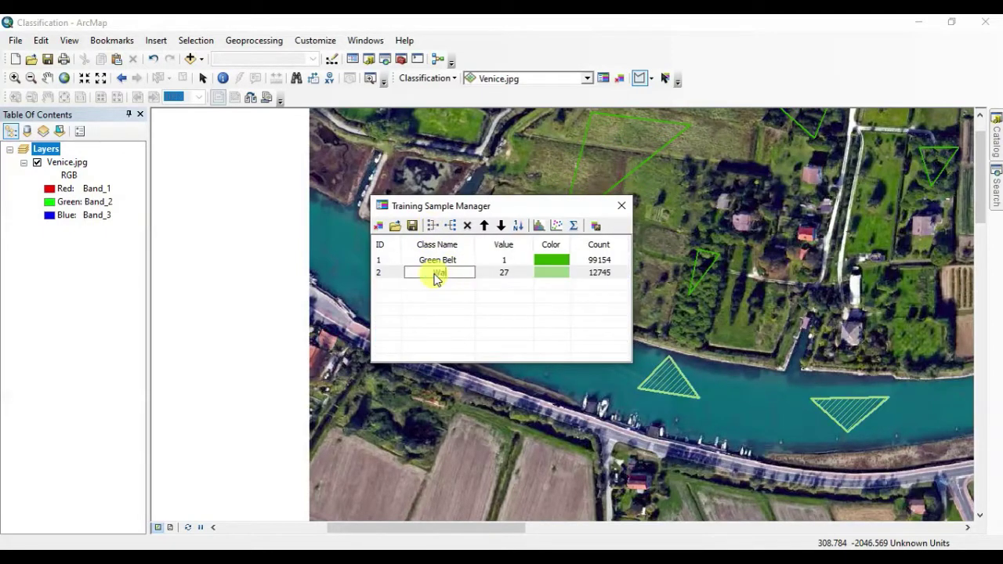
text(Water Body)
key(Return)
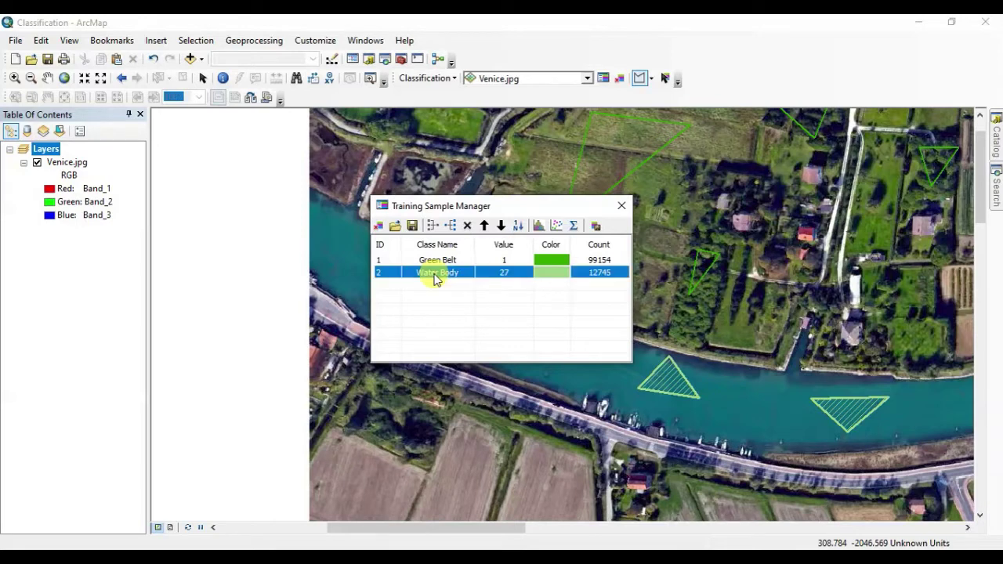
Set the Water Body class color to light blue and close the Training Sample Manager
click(555, 274)
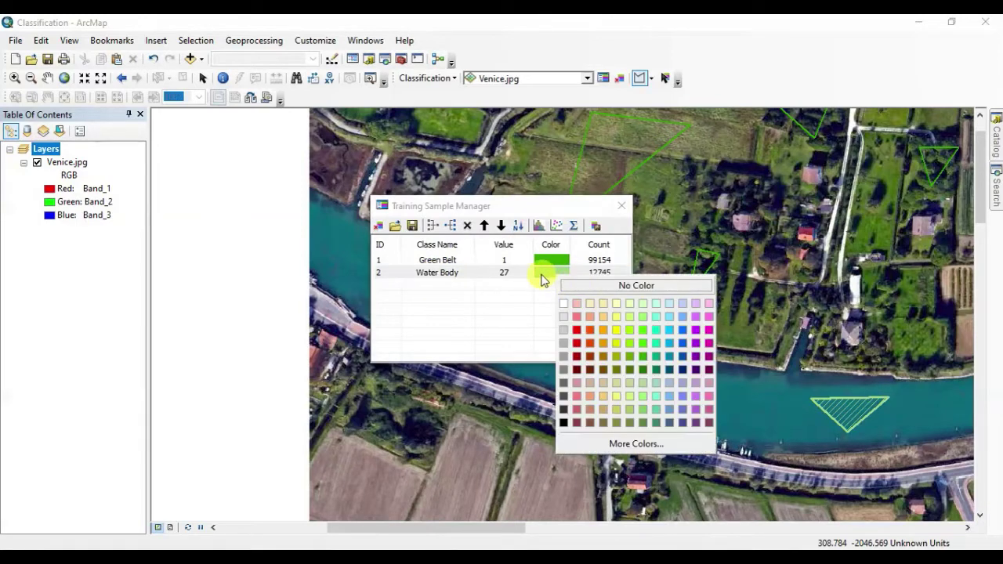
click(541, 275)
click(541, 274)
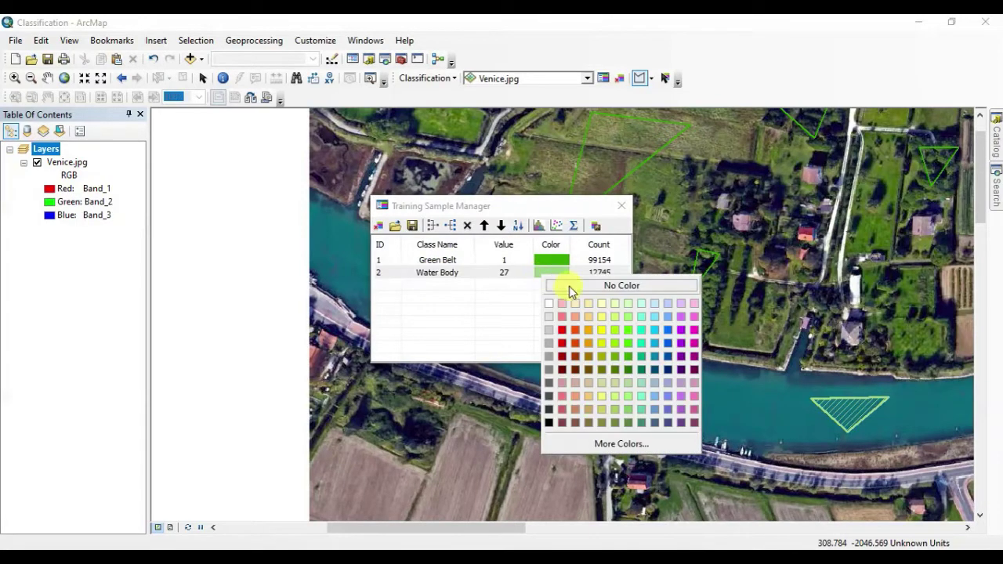
click(668, 317)
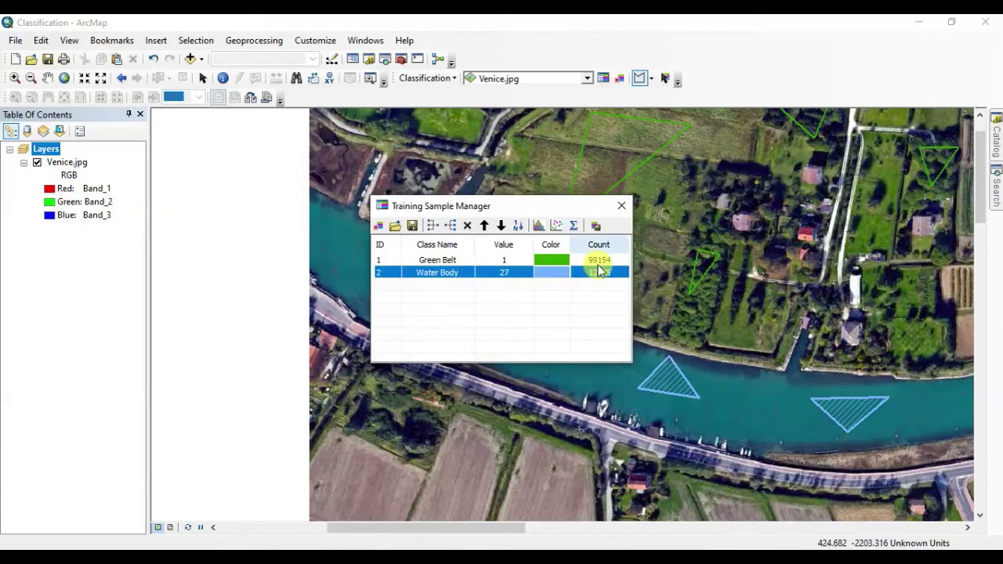
click(542, 275)
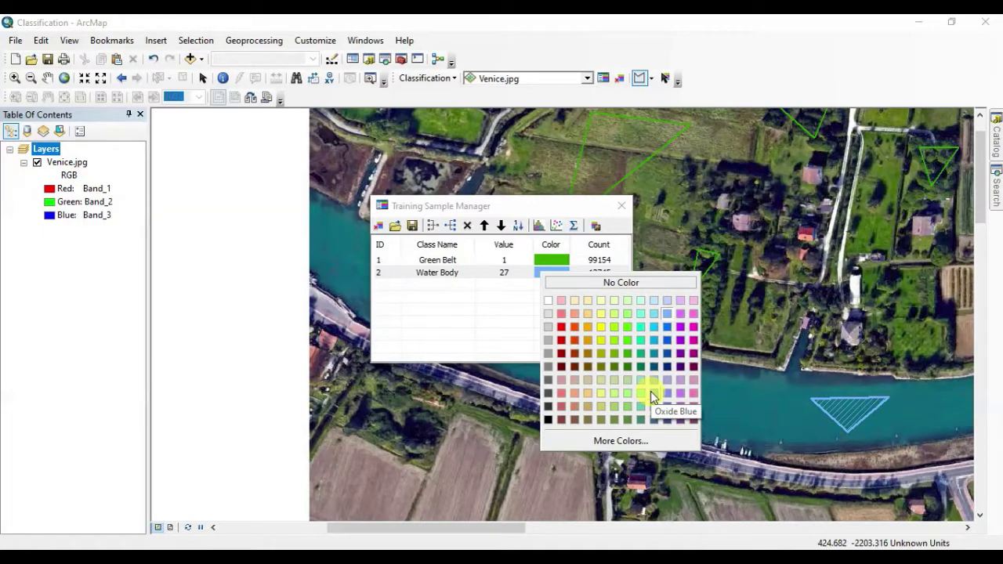
click(667, 314)
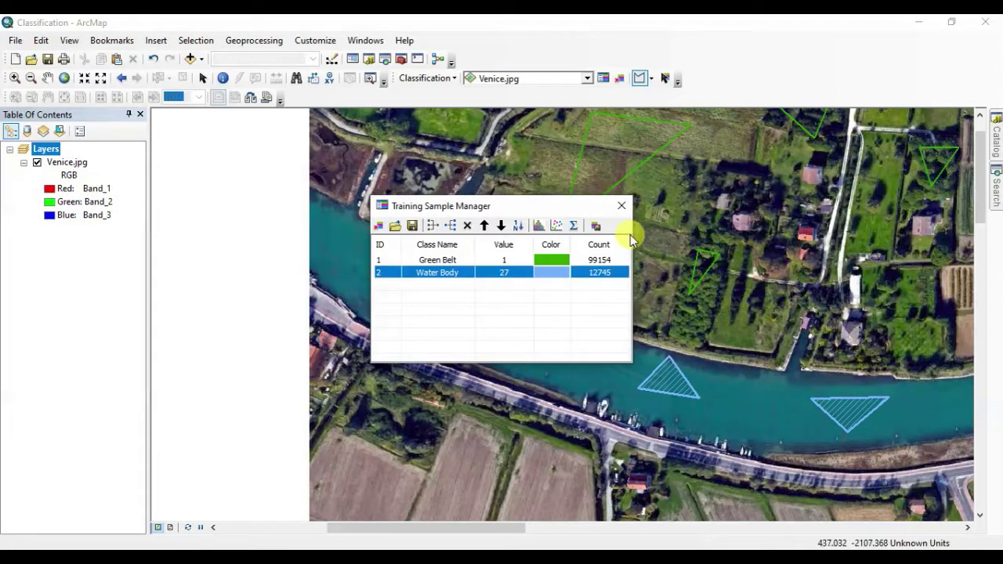
click(621, 208)
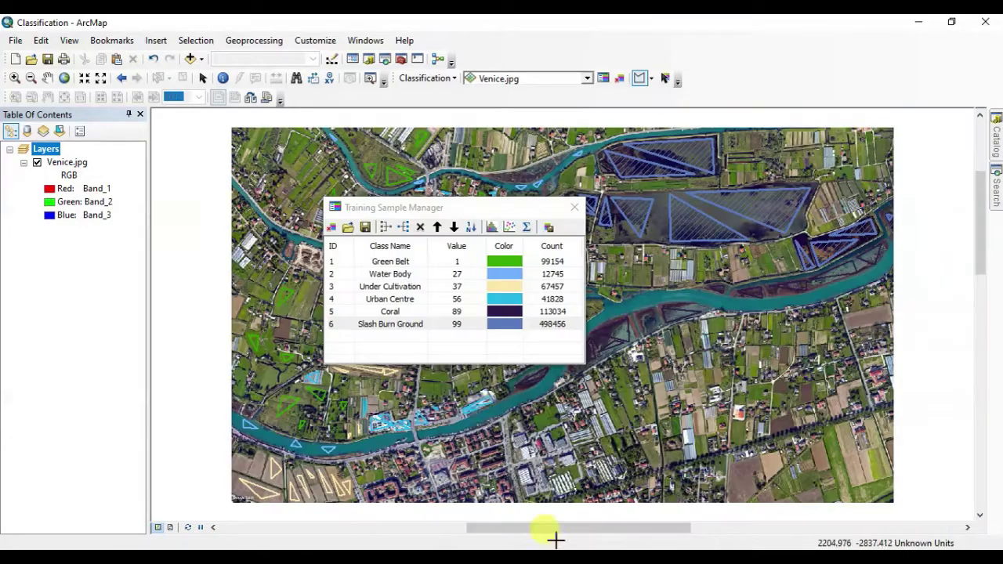
Highlight each class in turn from Green Belt to Slash Burn Ground to review its training samples on the image
click(335, 262)
click(331, 274)
click(332, 287)
click(334, 300)
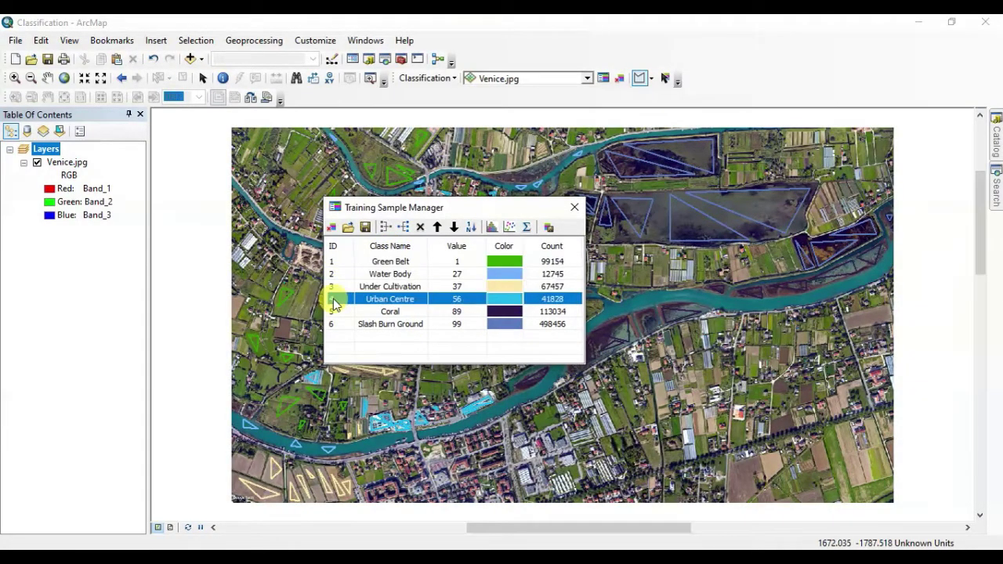
click(332, 313)
click(332, 324)
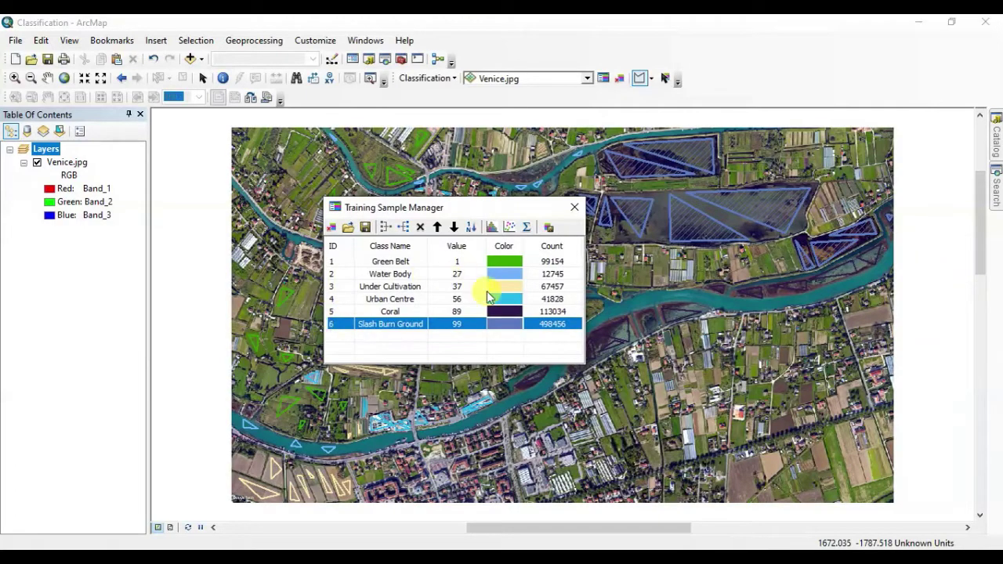
click(514, 341)
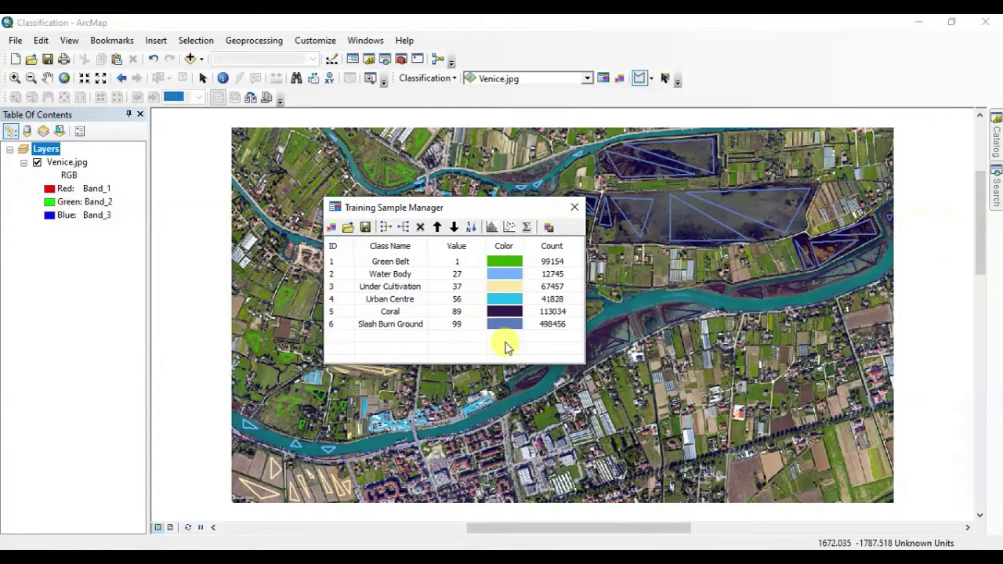
Create a signature file from the training samples as venice.gsg on the Desktop, replacing the existing file
click(549, 228)
text(V)
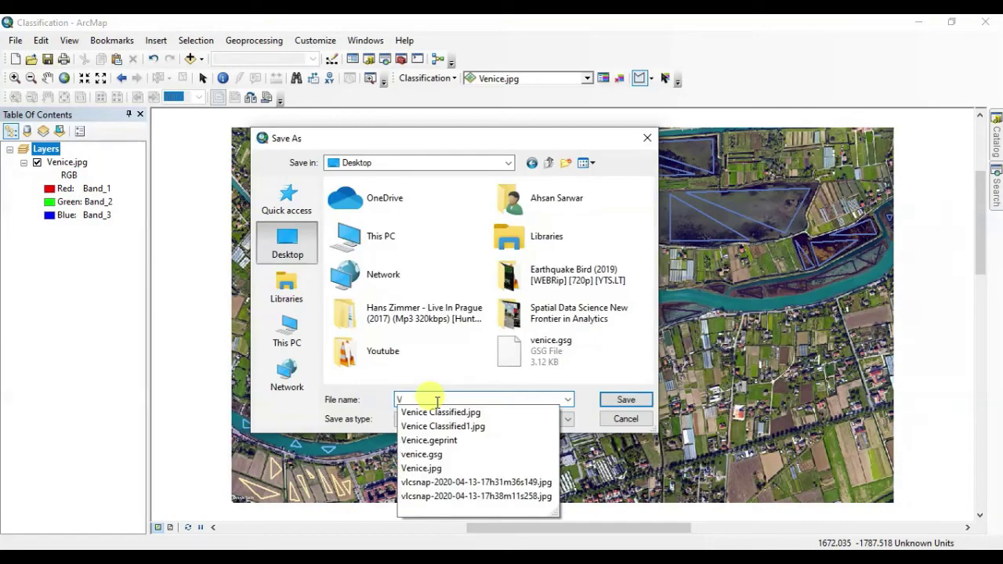
text(enice)
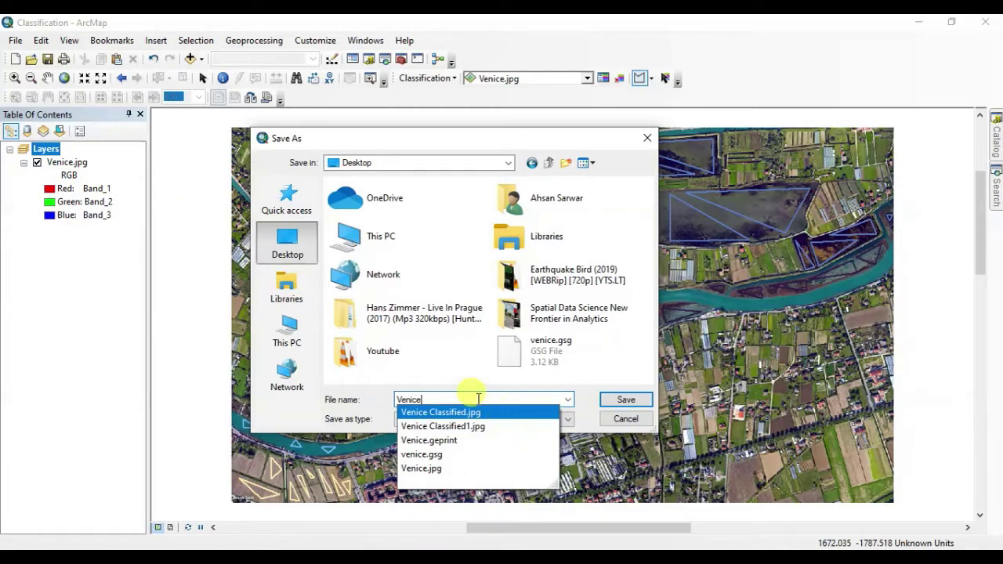
click(453, 459)
click(610, 398)
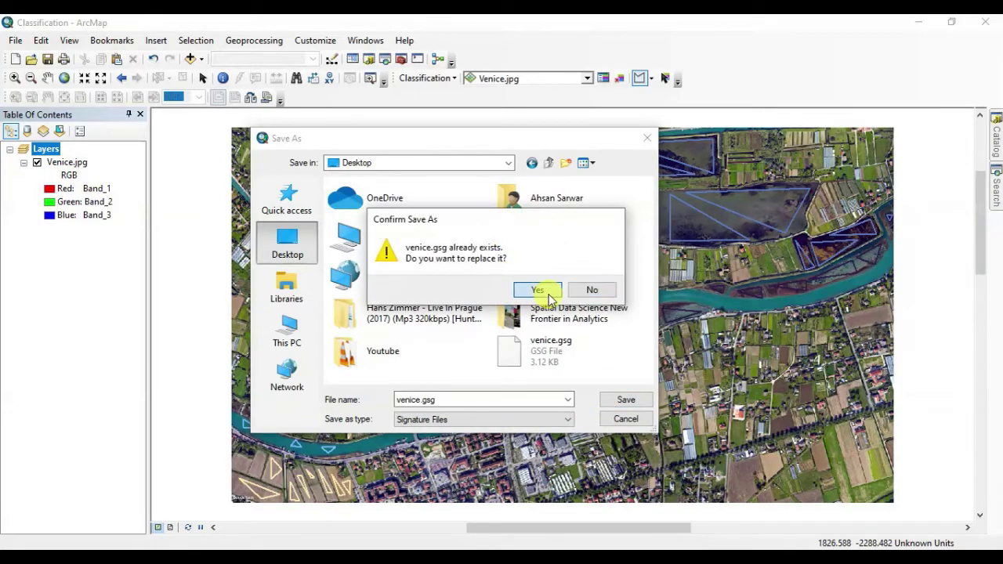
click(538, 290)
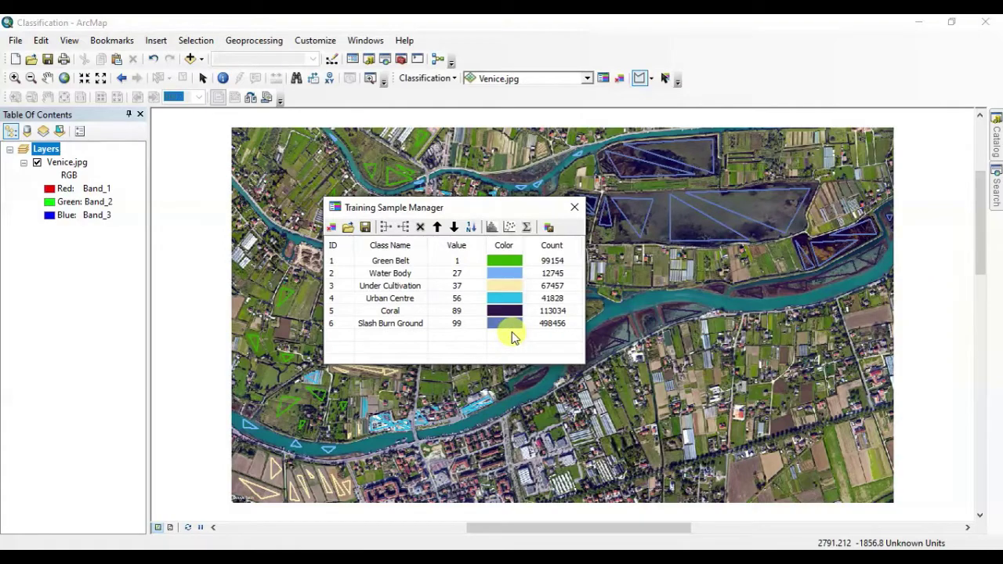
Close the Training Sample Manager and run Interactive Supervised Classification on Venice.jpg
click(576, 208)
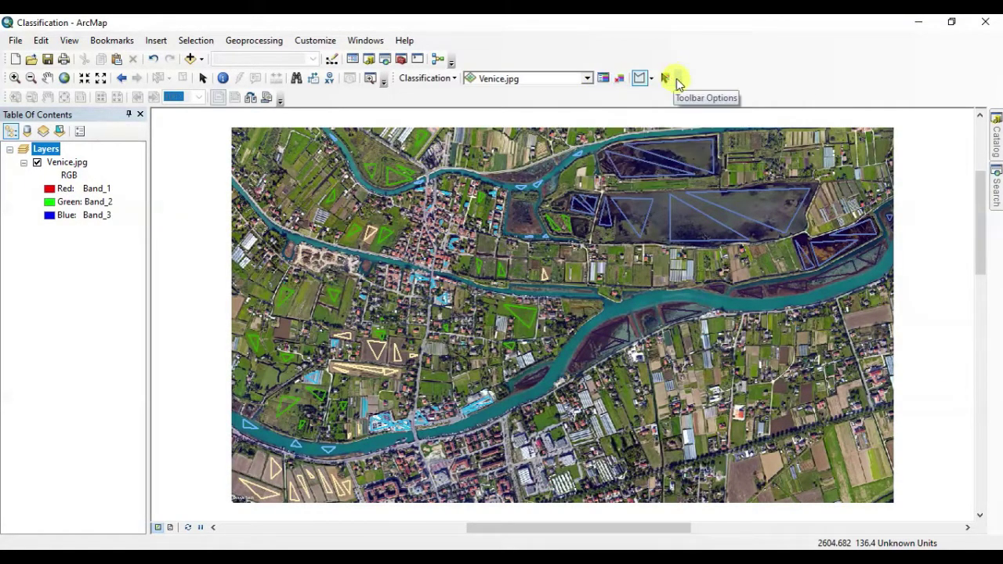
click(450, 78)
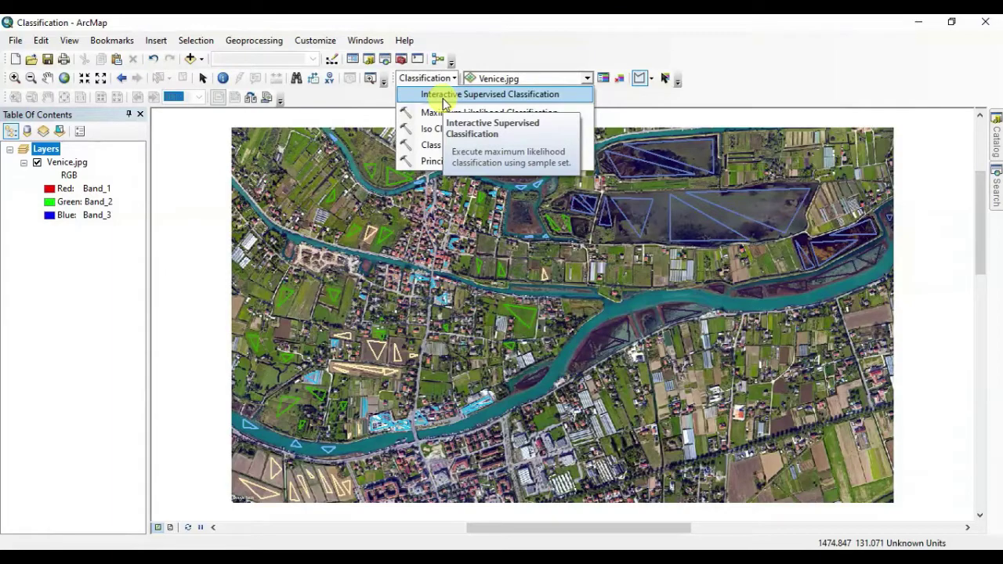
click(443, 96)
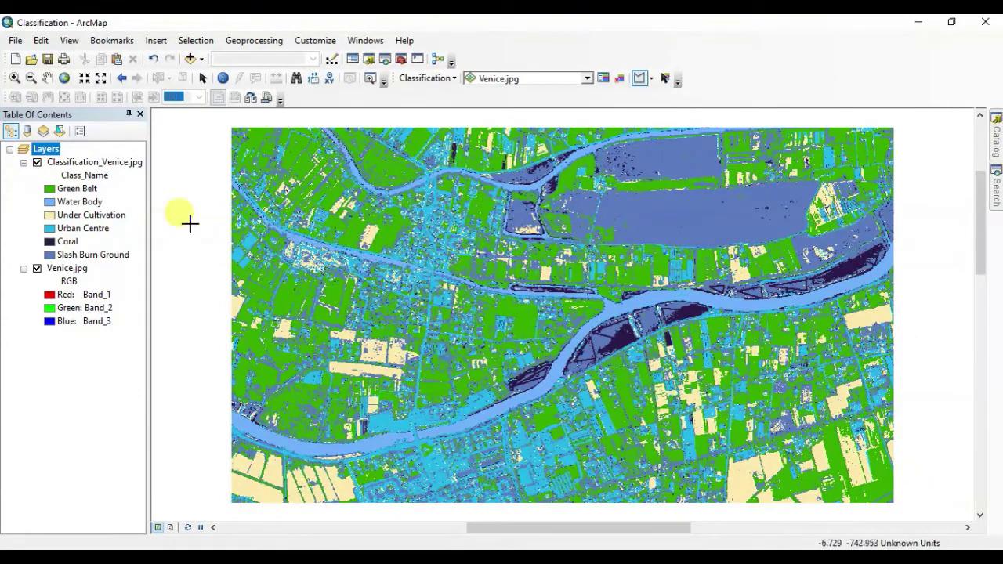
In the classified layer, give the Green Belt class the Green symbol and the Water Body class the Lake symbol
click(48, 188)
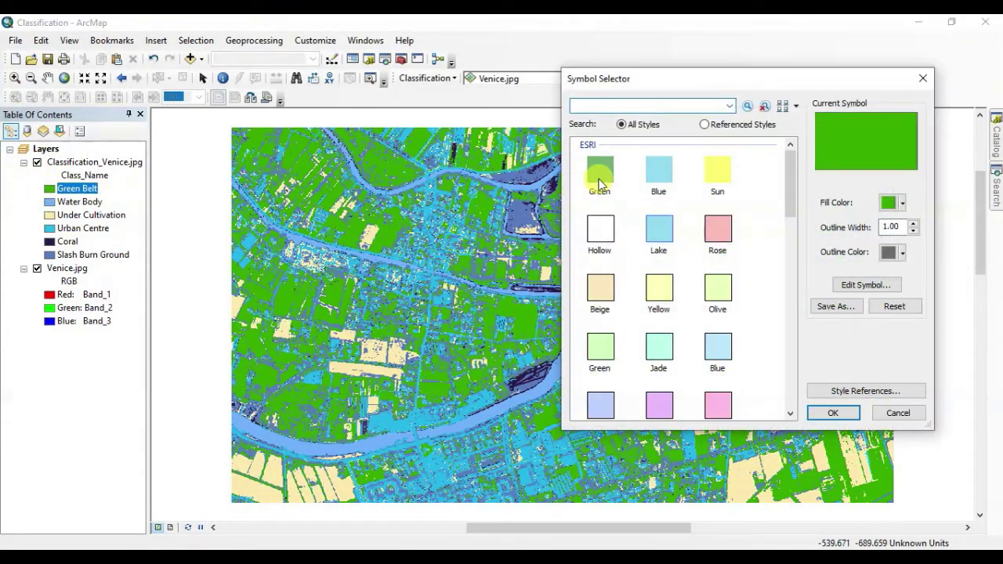
click(601, 174)
click(831, 408)
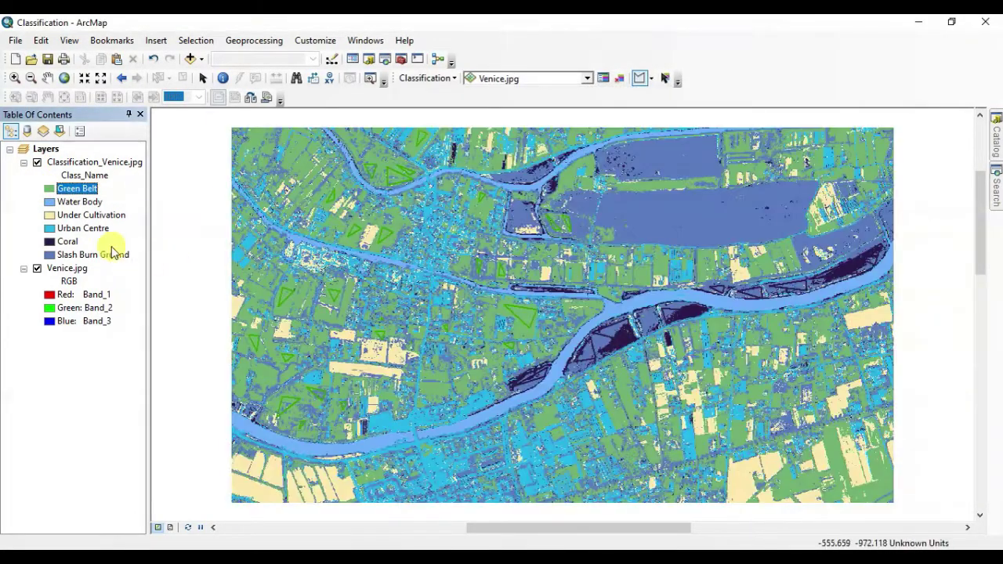
click(51, 202)
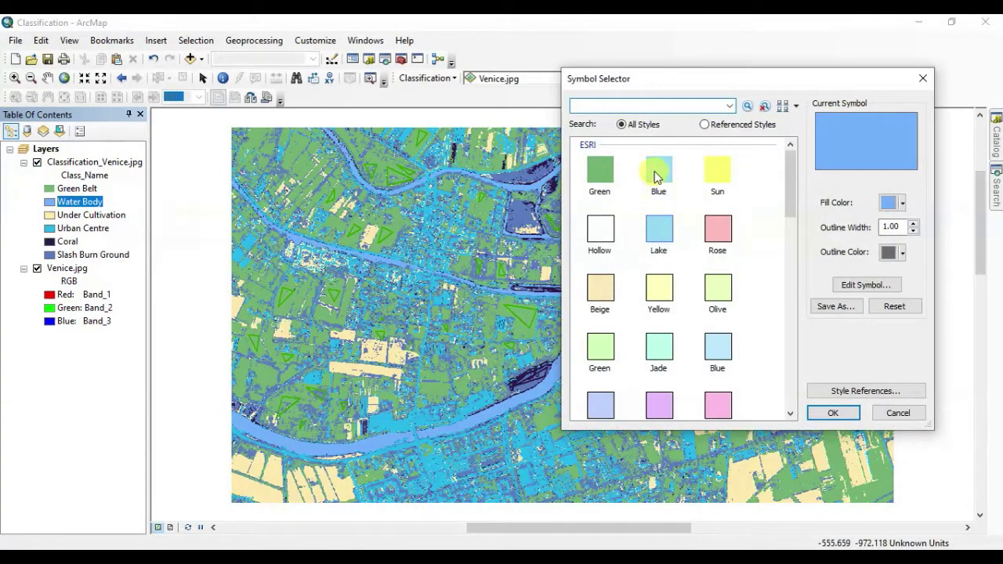
click(658, 229)
click(833, 413)
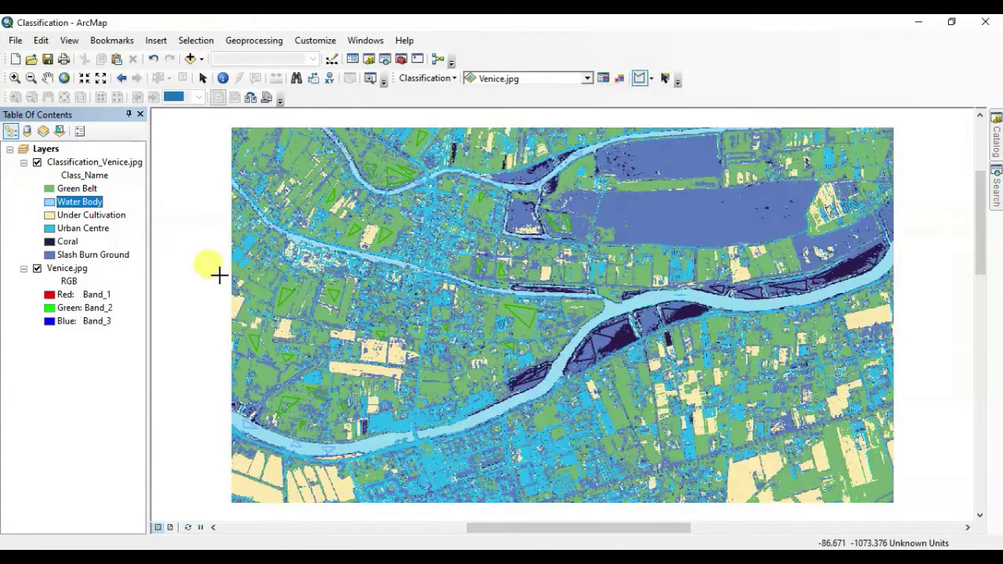
Give the Under Cultivation class the Beige symbol and set the Urban Centre fill color to Anemone Violet
click(50, 215)
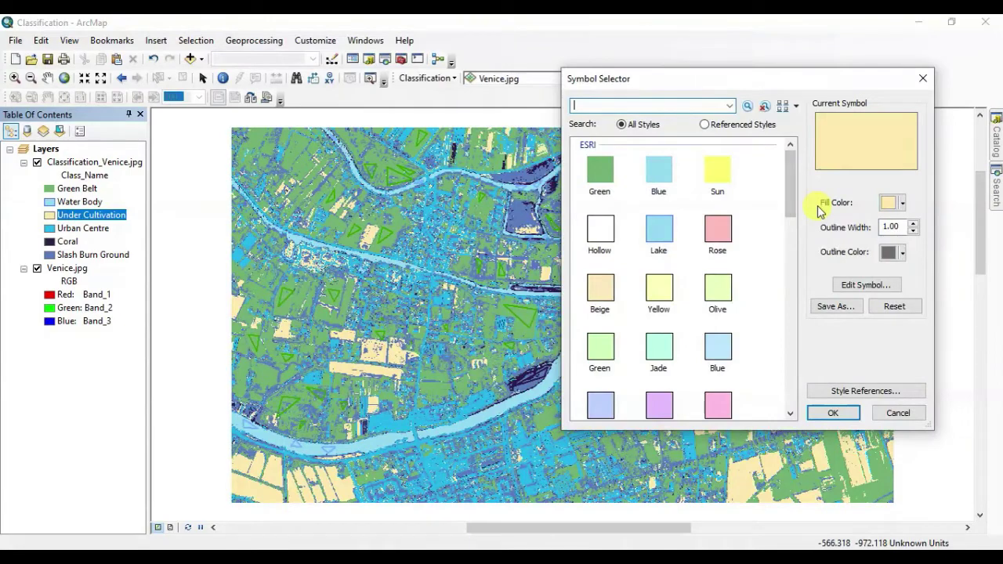
click(600, 287)
click(830, 413)
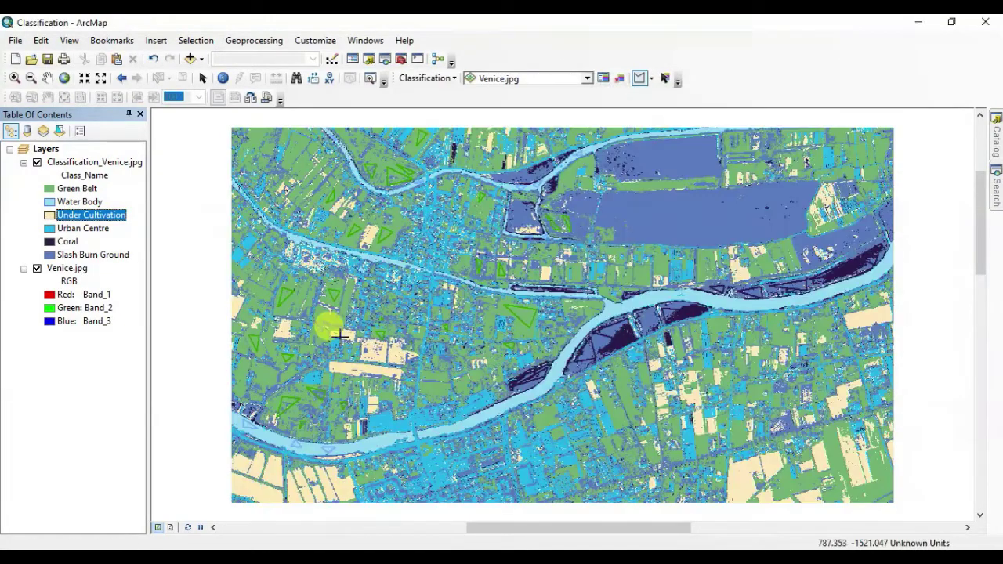
click(50, 228)
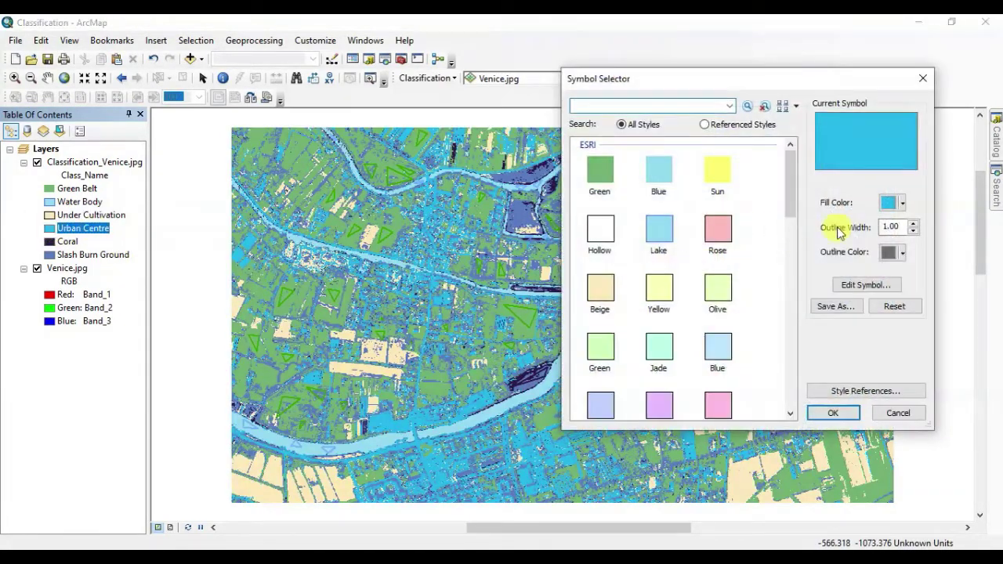
click(900, 204)
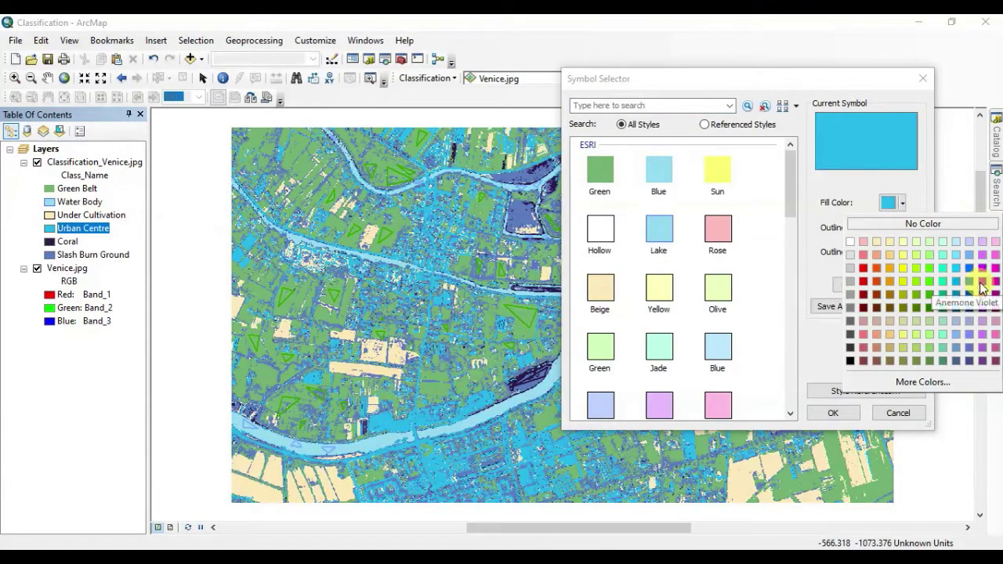
click(983, 284)
click(833, 413)
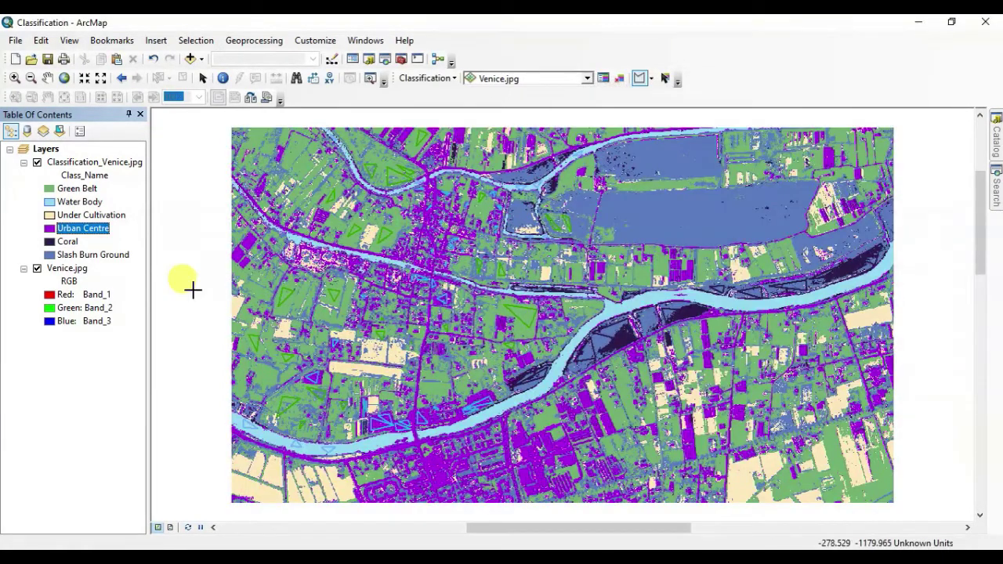
Give the Coral class in the classified layer the Coral symbol
click(50, 243)
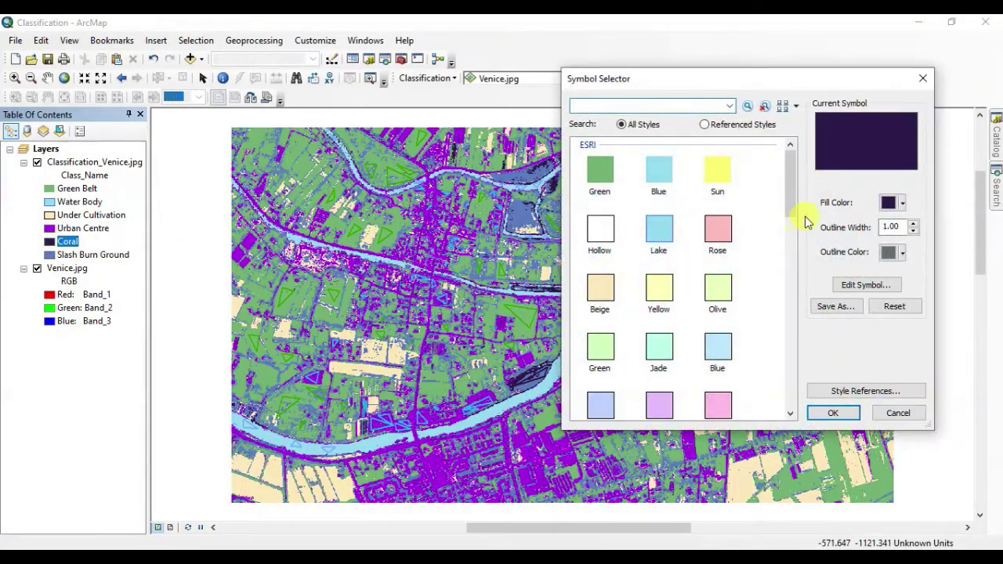
drag(790, 210, 790, 235)
click(725, 307)
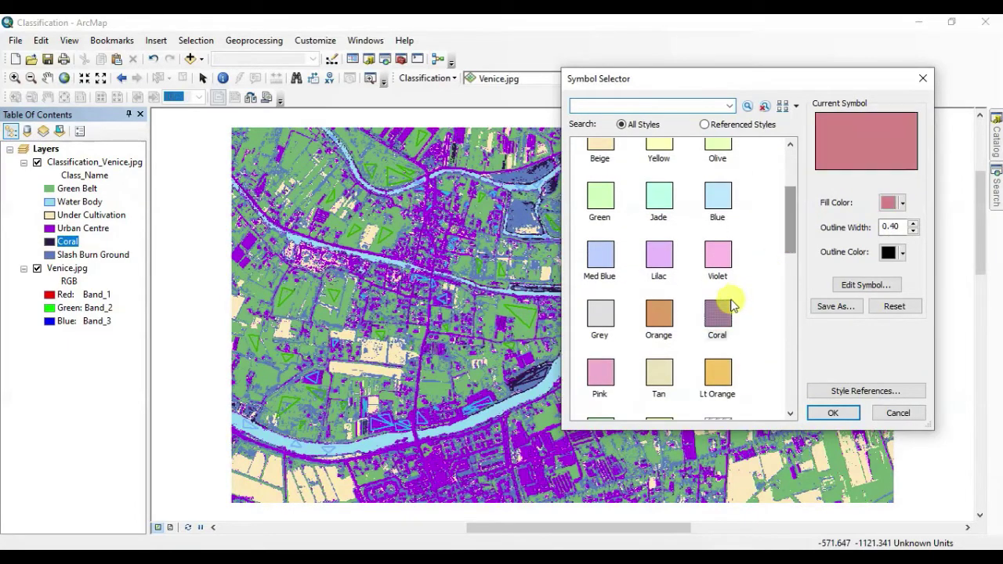
click(833, 413)
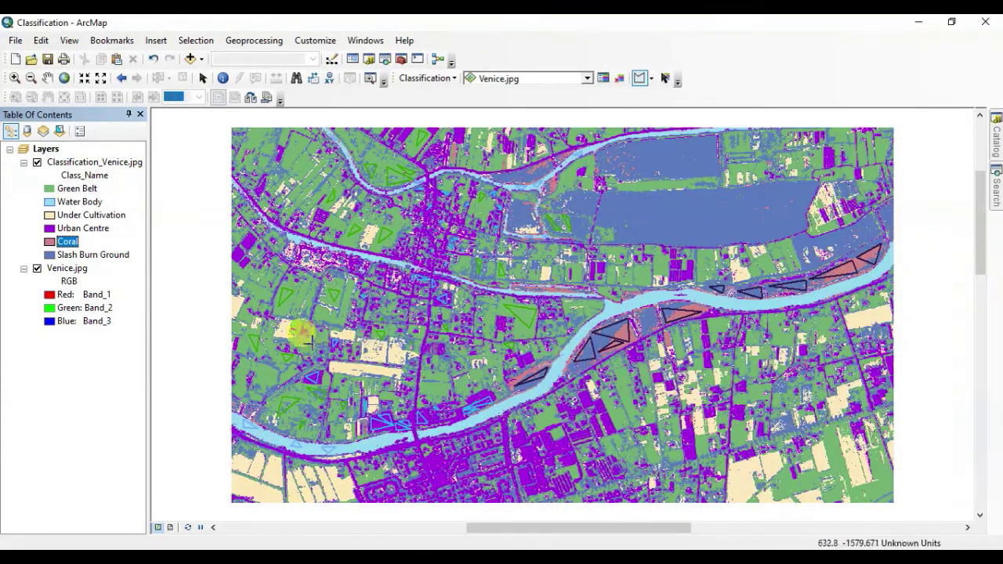
Give the Slash Burn Ground class the Sun symbol with its fill color changed to Topaz Sand
click(50, 255)
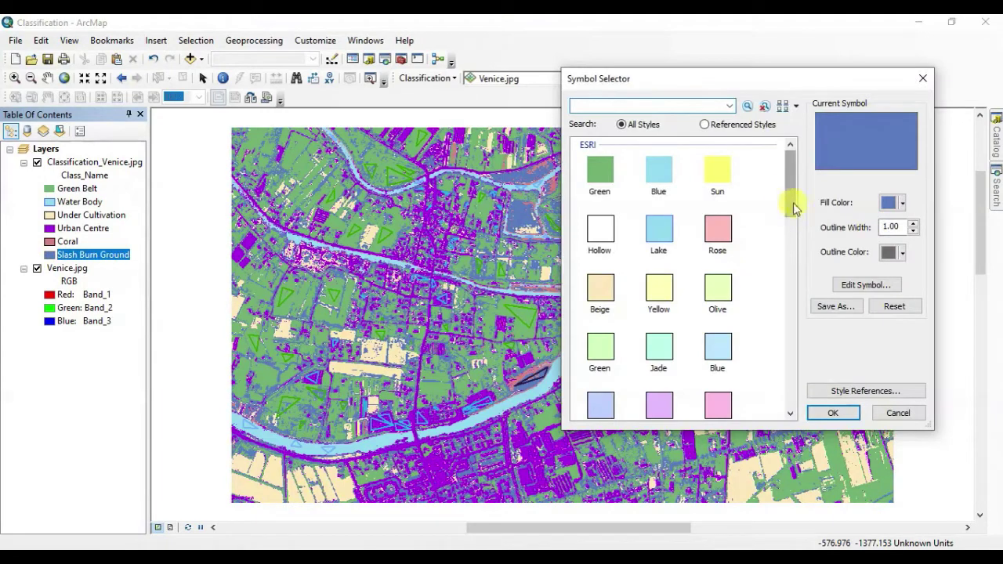
click(725, 179)
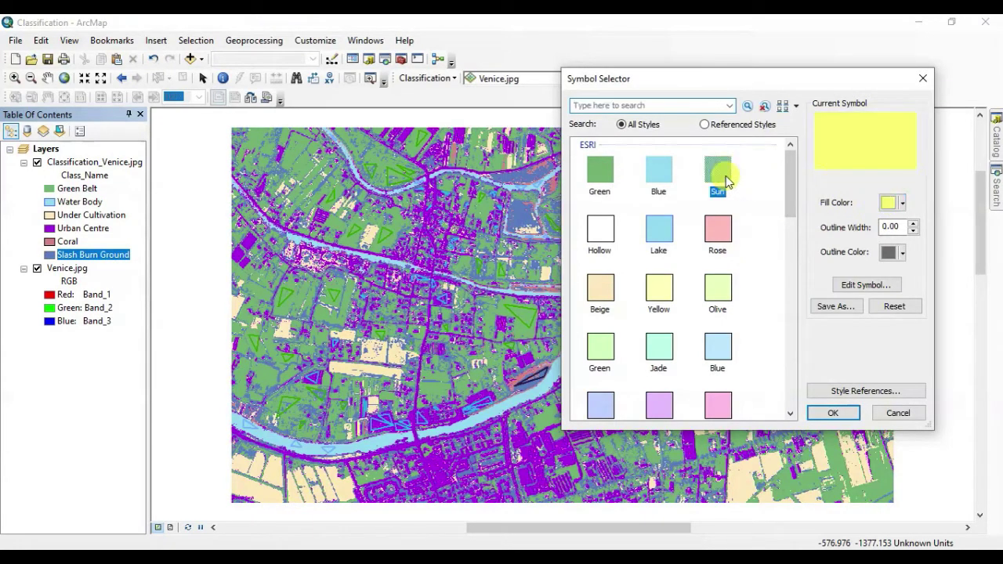
click(902, 203)
click(901, 203)
click(901, 203)
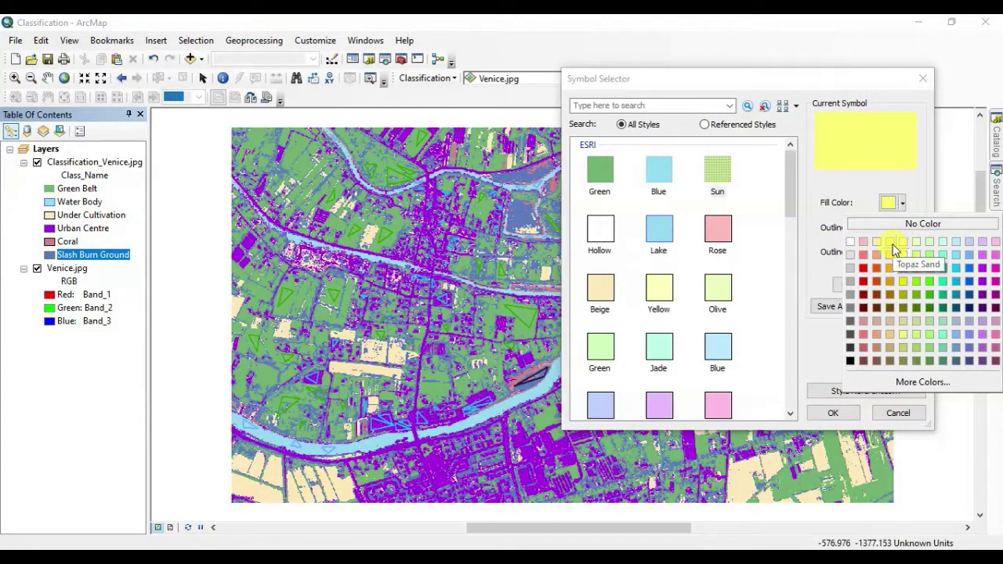
click(904, 243)
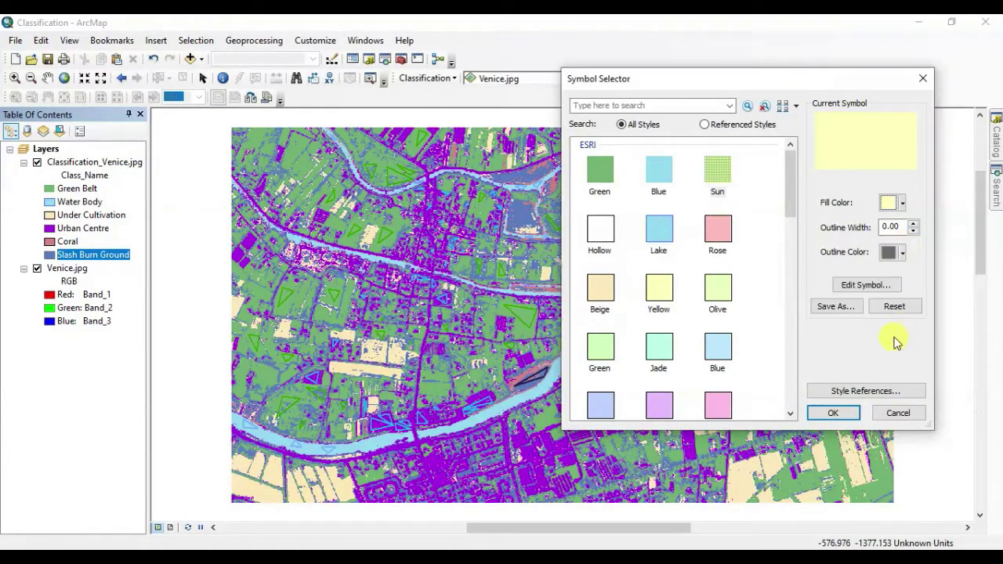
click(901, 204)
click(896, 245)
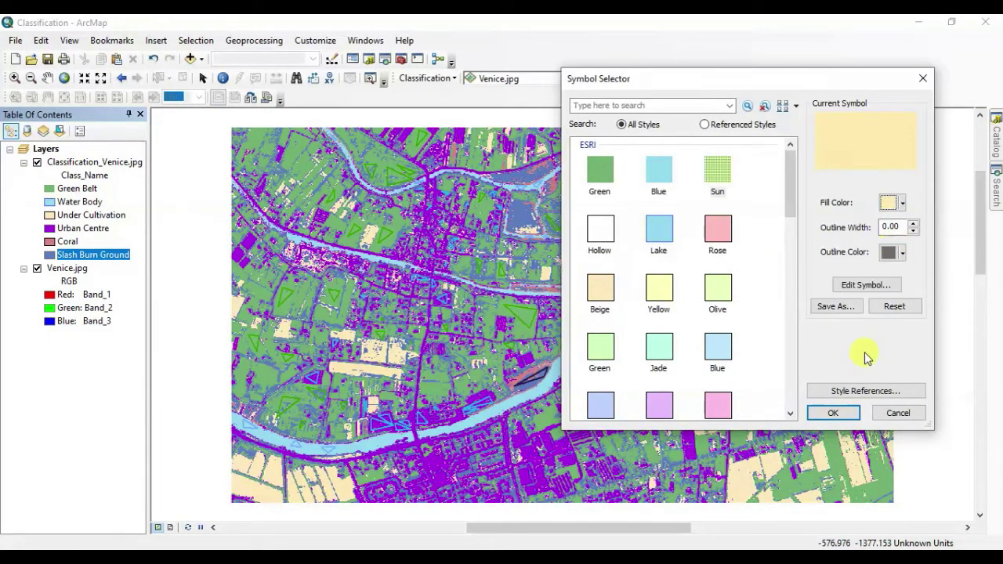
click(851, 412)
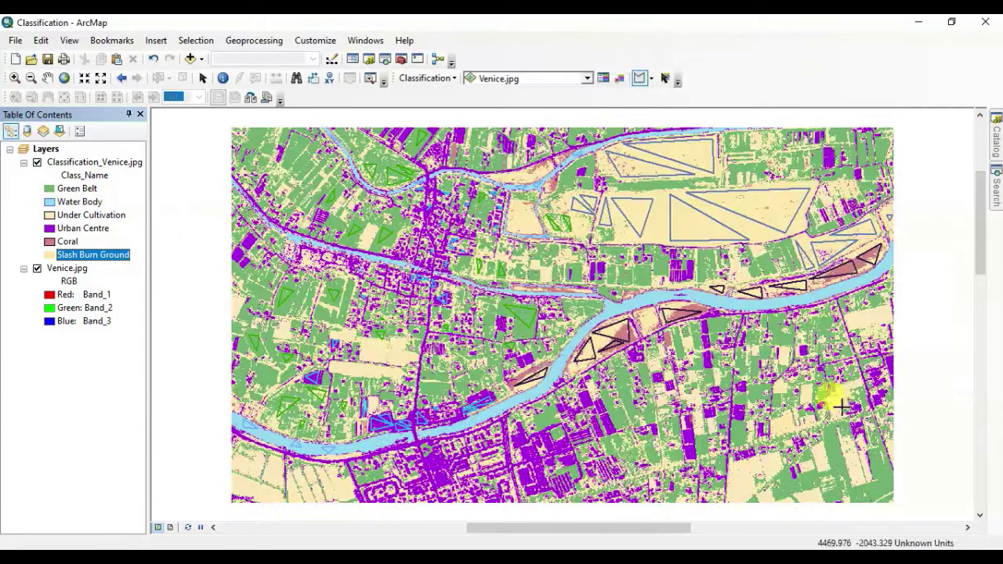
Clear all the training sample polygons drawn over the classified image
click(177, 310)
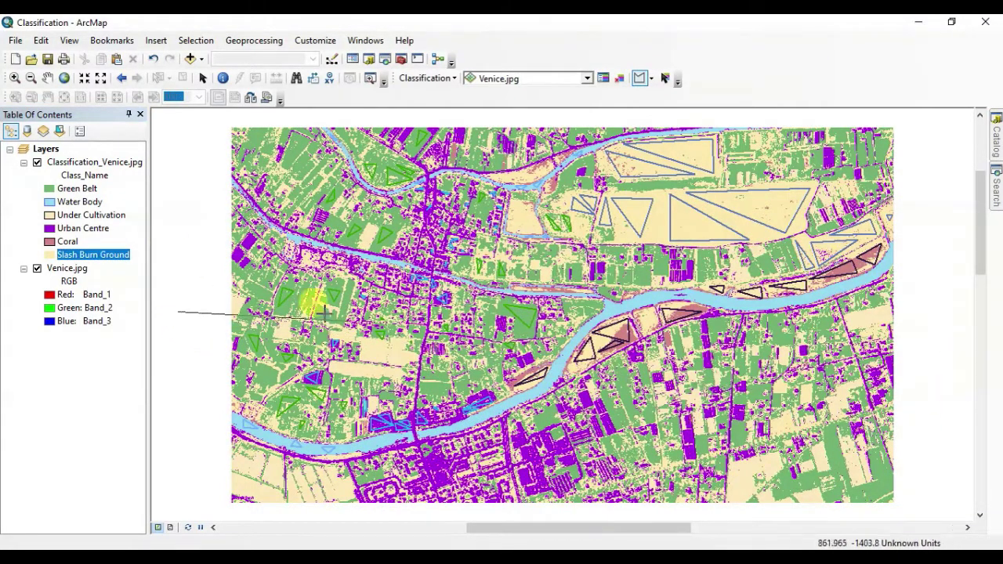
click(641, 79)
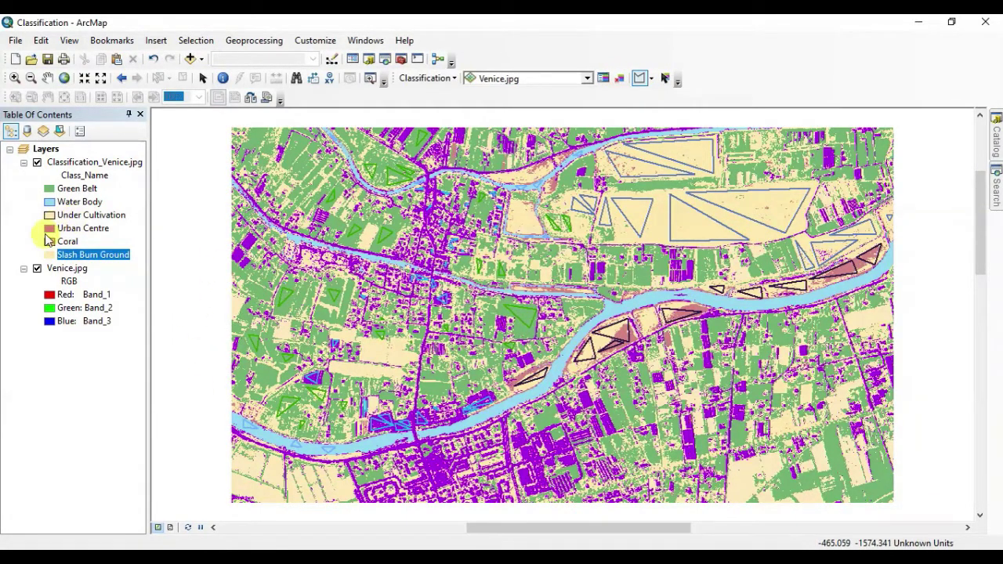
click(623, 80)
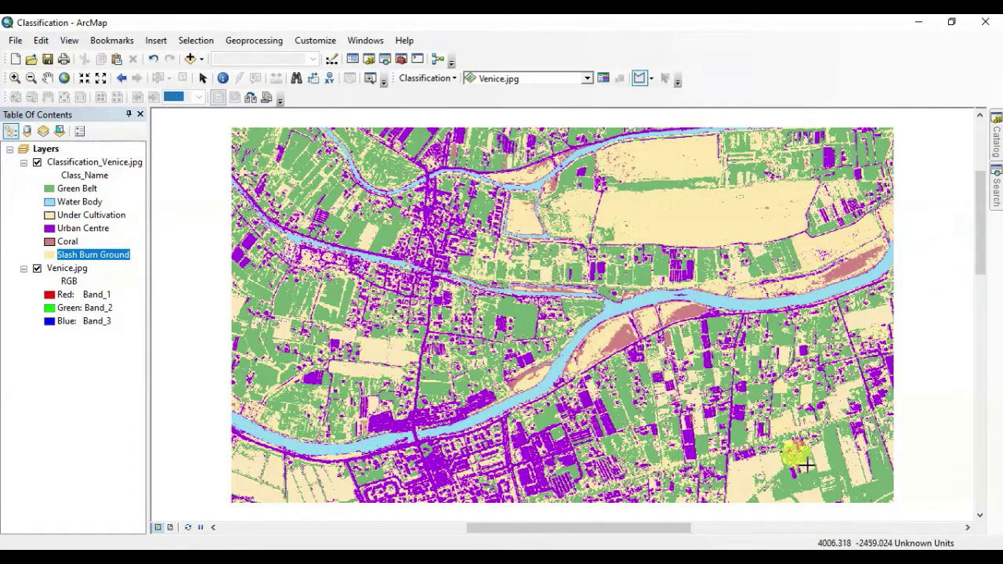
Run Maximum Likelihood Classification on Venice.jpg with the Desktop signature file venice.gsg, and hide the Classification_Venice.jpg layer
click(439, 79)
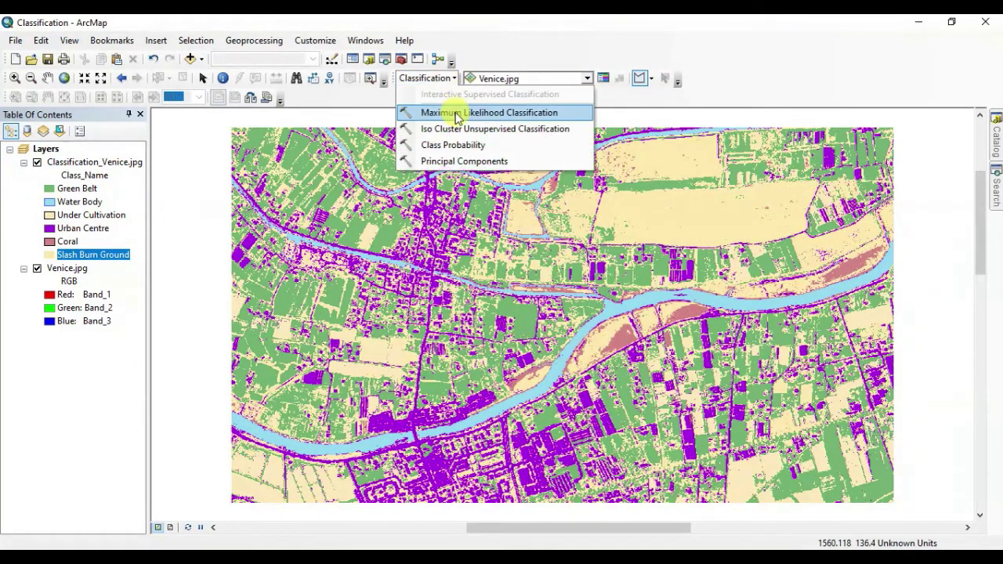
click(457, 113)
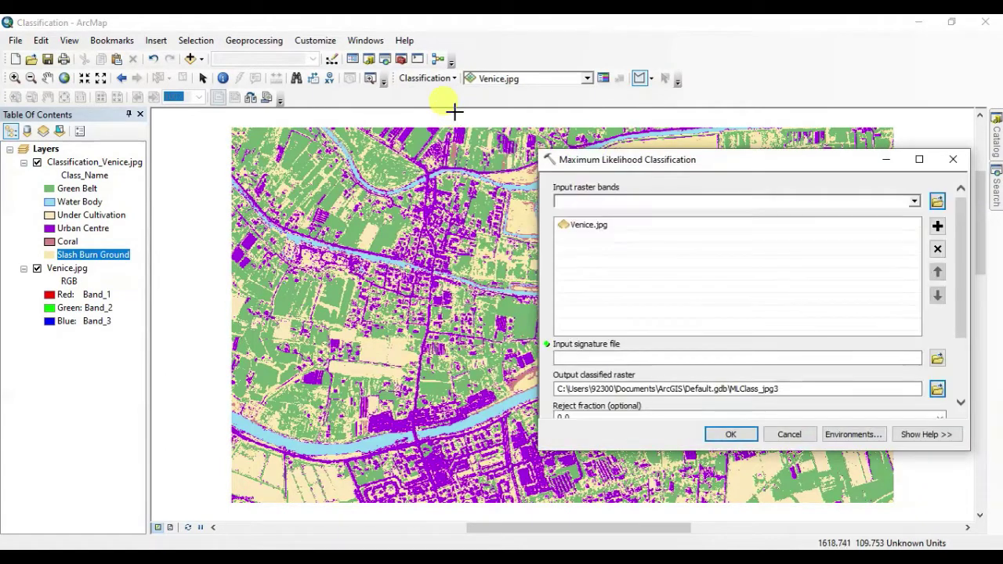
click(938, 358)
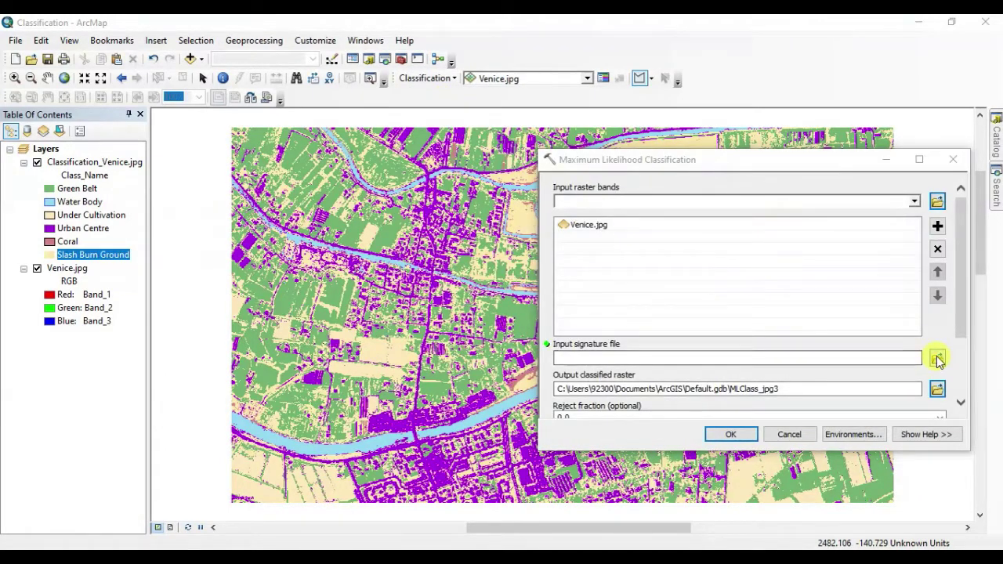
click(891, 267)
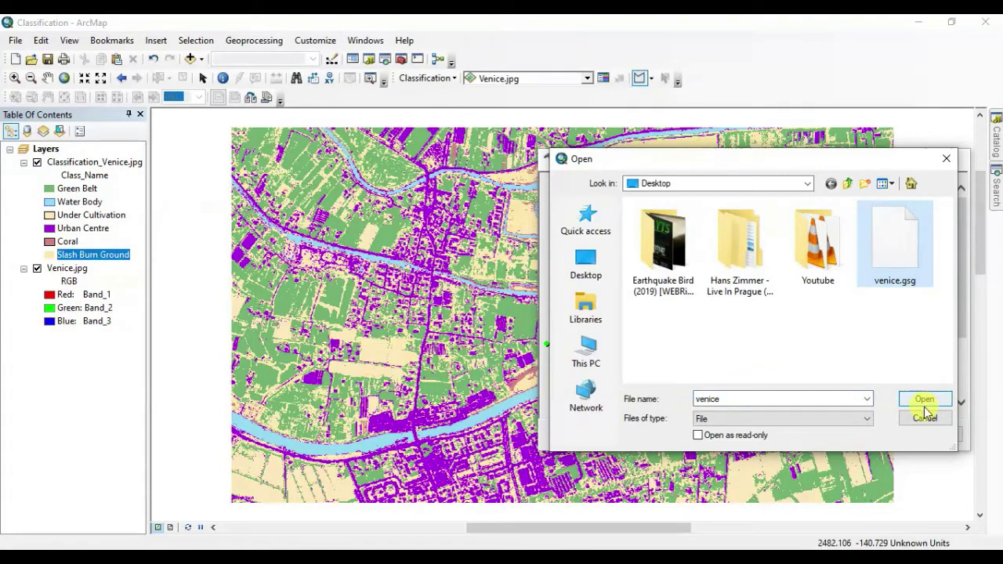
click(924, 400)
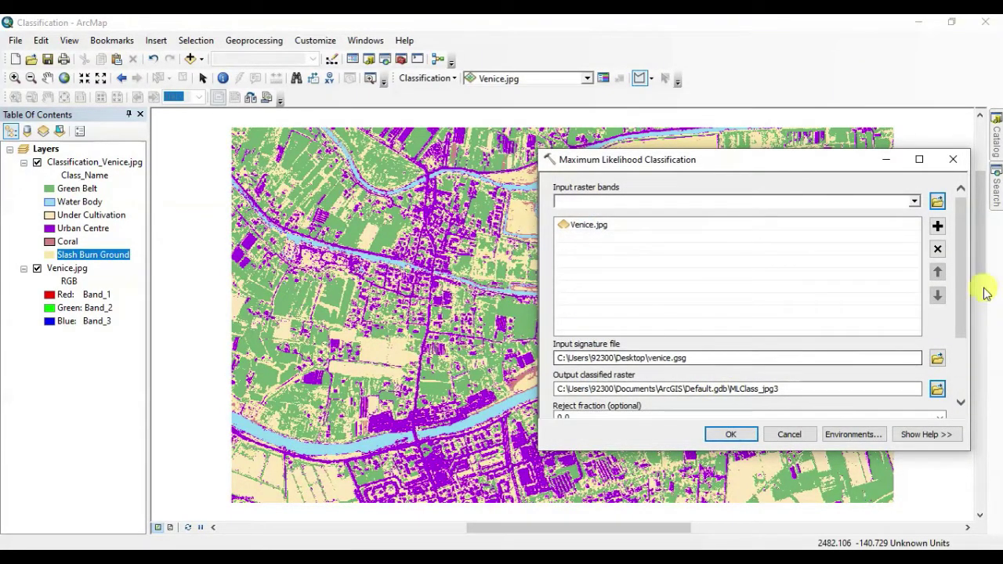
click(730, 433)
click(37, 163)
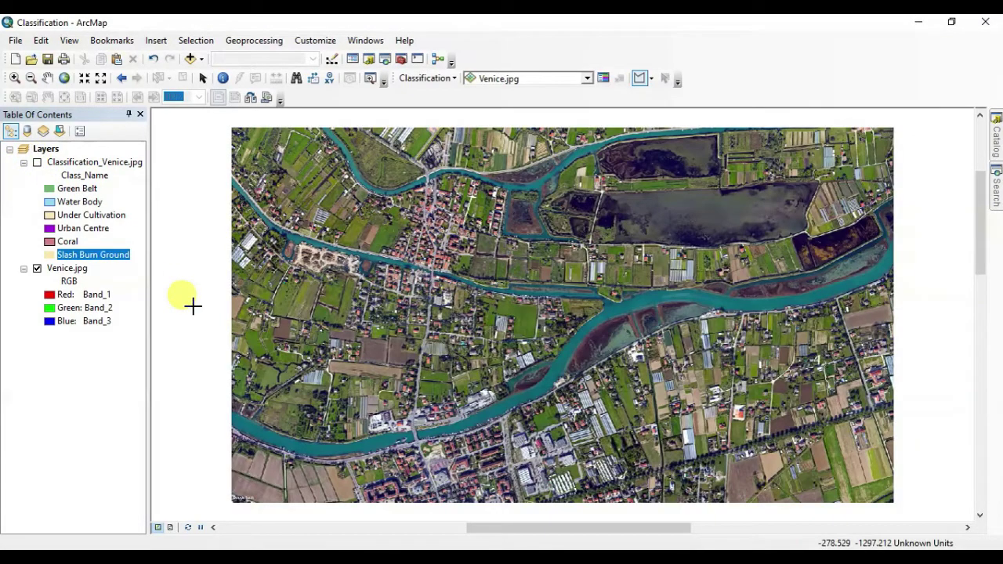